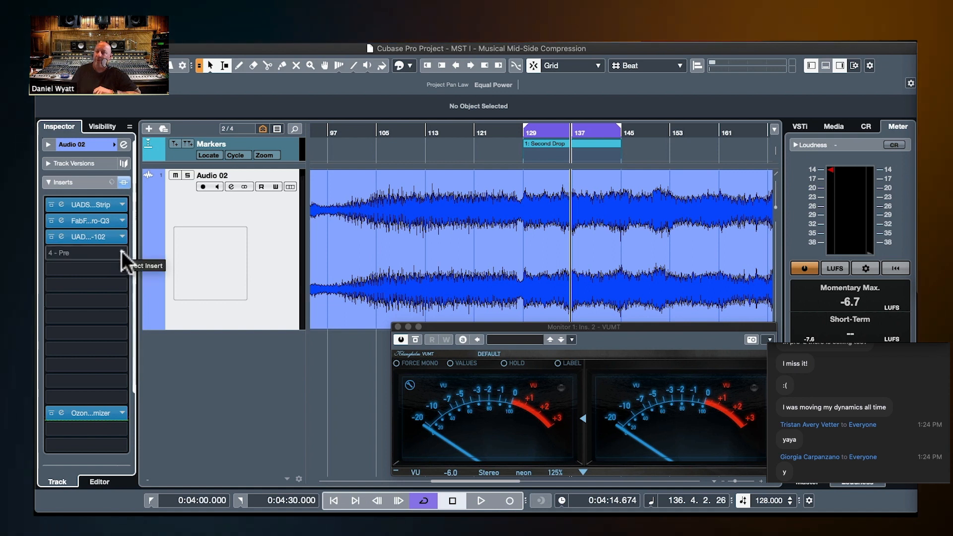
Insert the UAD Manley Variable Mu compressor in the Audio 02 track's fourth insert slot and move its window fully into view.
left_click(121, 251)
type("var")
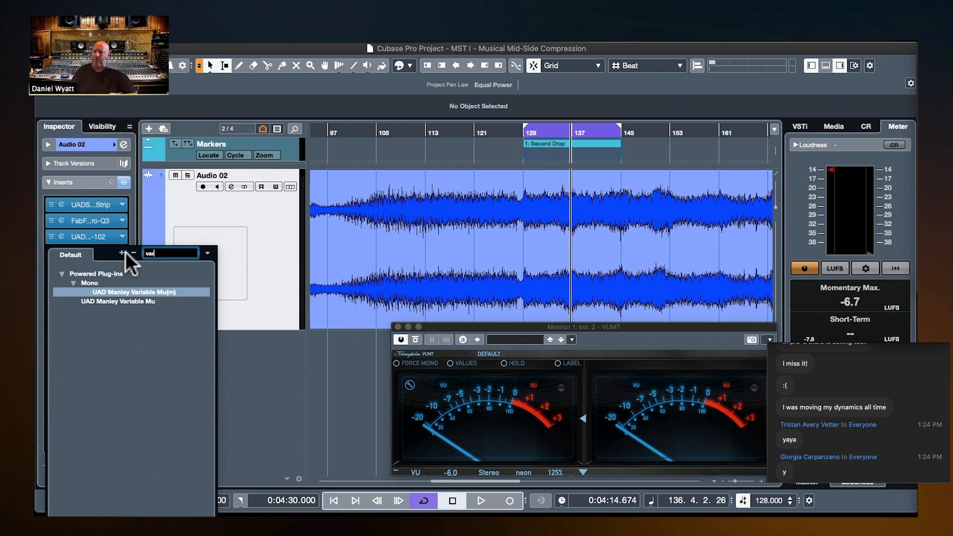
left_click(127, 300)
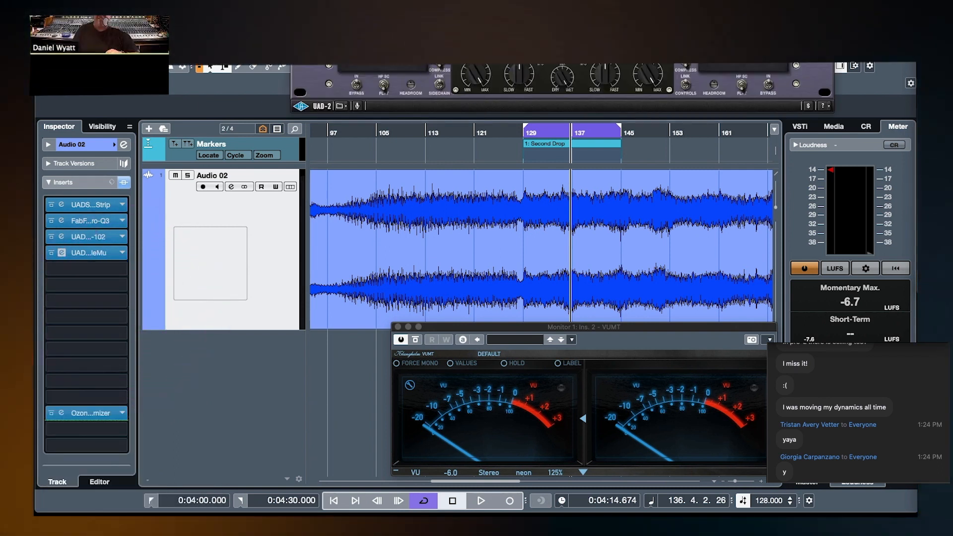
left_click_drag(470, 0, 458, 149)
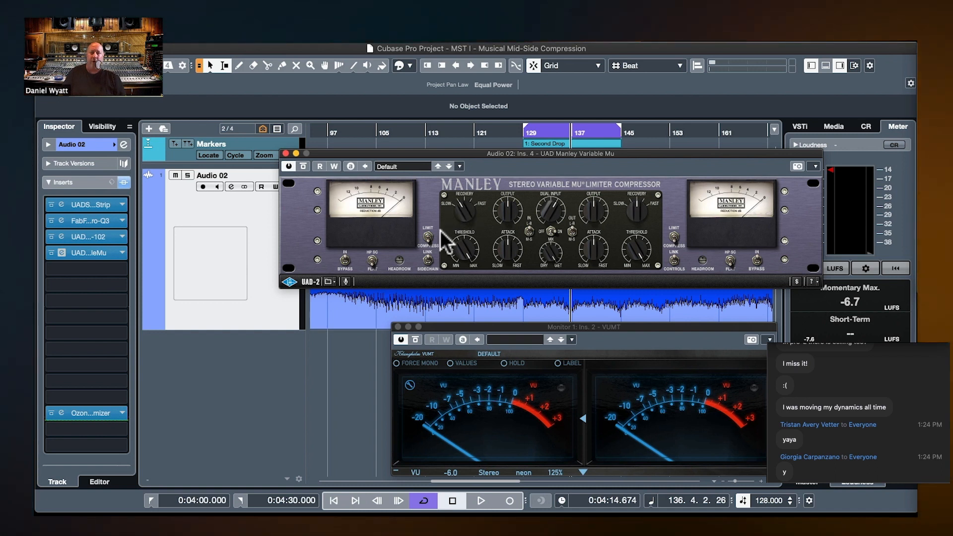
Set a faster Recovery on both compressor channels and engage the HP SC sidechain filter.
left_click(430, 272)
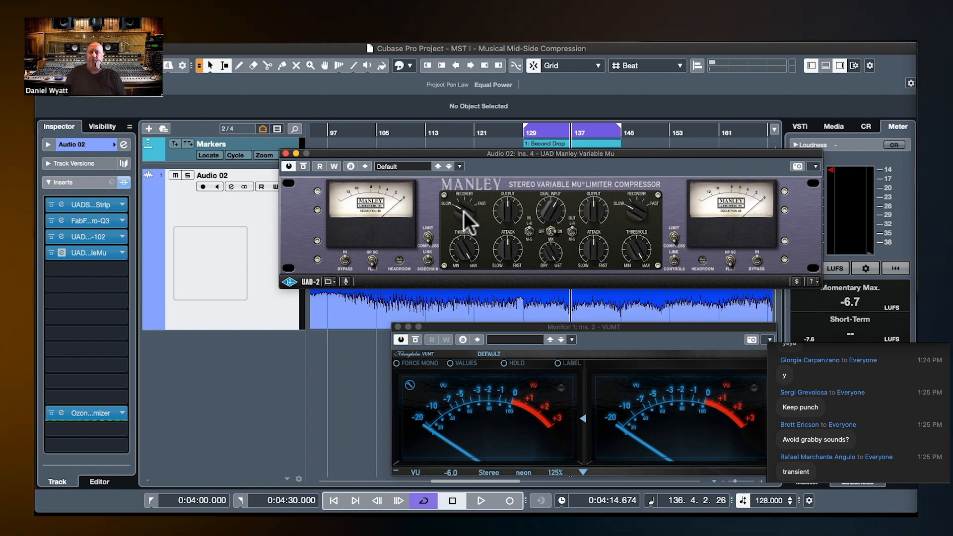
left_click_drag(464, 211, 496, 96)
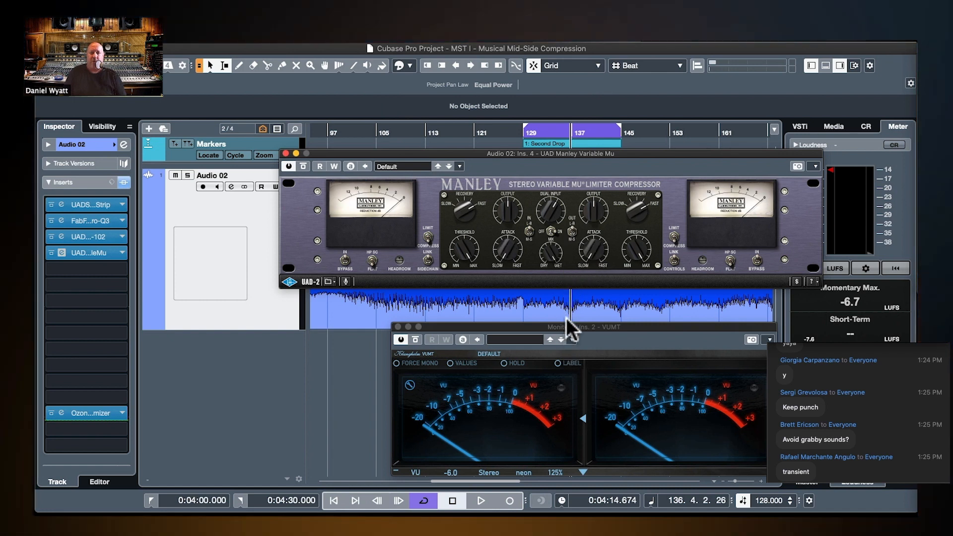
left_click_drag(634, 207, 632, 177)
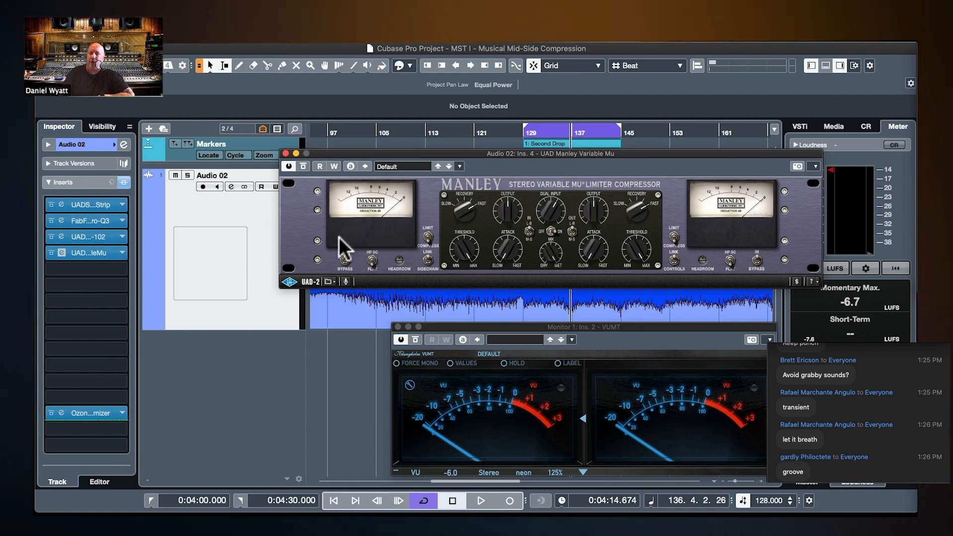
left_click(371, 259)
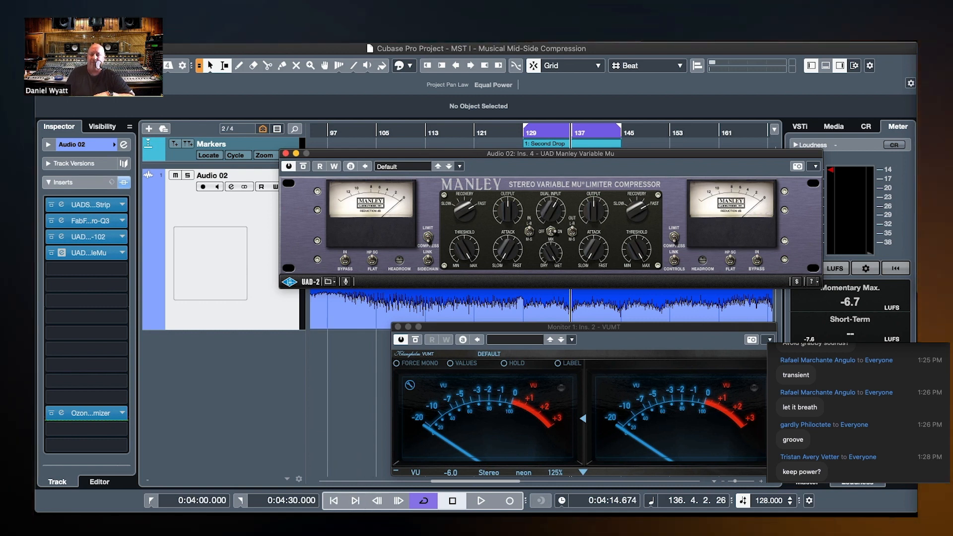
Play the looped Second Drop section and adjust the compressor's Dual Input level.
left_click(352, 414)
key("space")
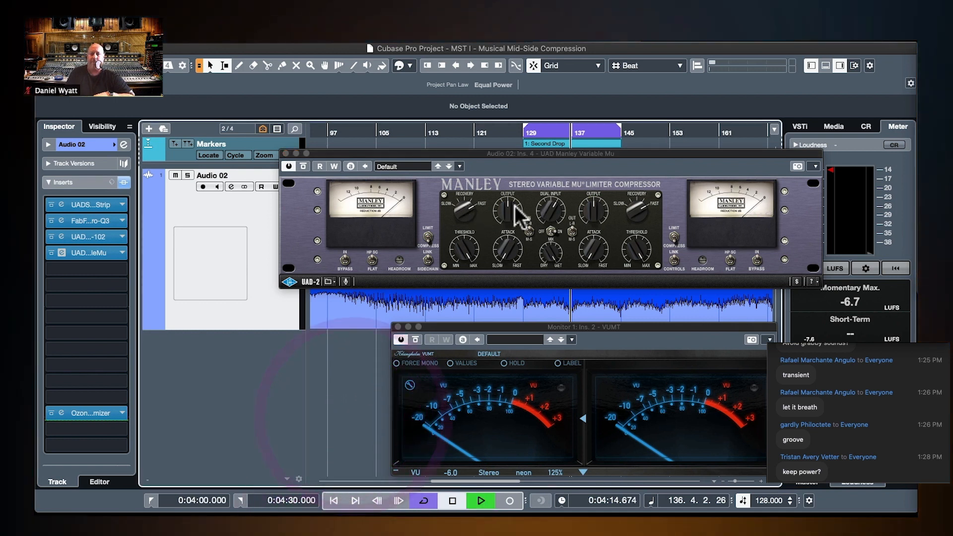
left_click(543, 205)
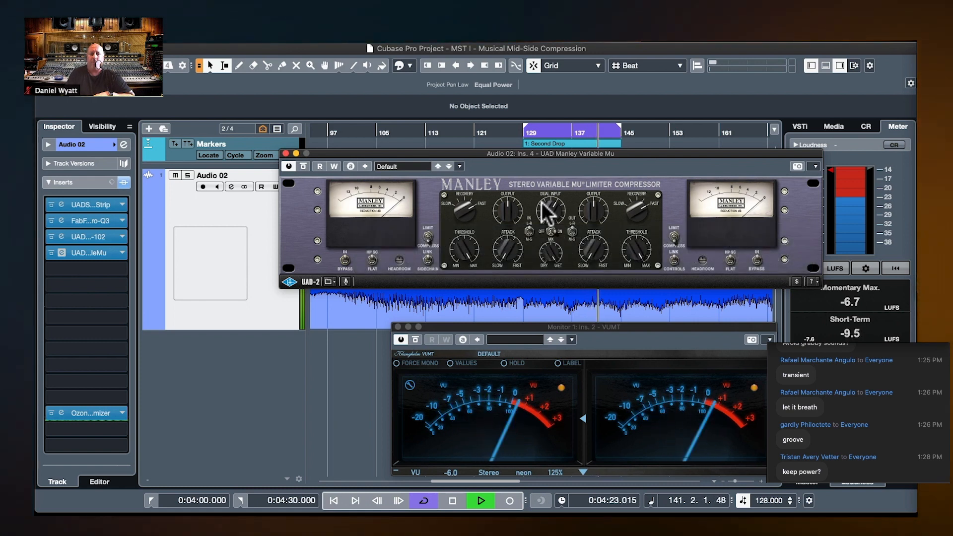
left_click(543, 203)
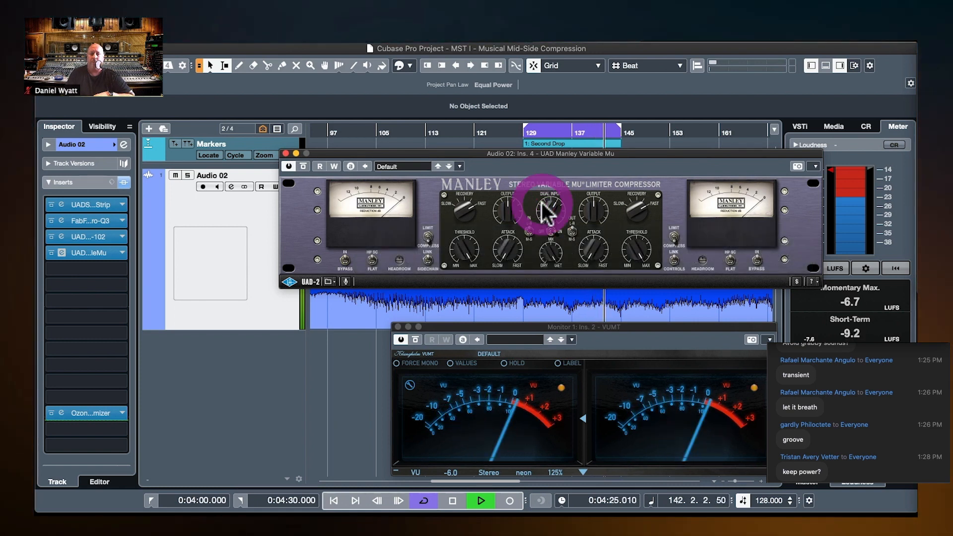
Compare the loop with the compressor switched off and on while adjusting the linked Output level.
left_click(550, 232)
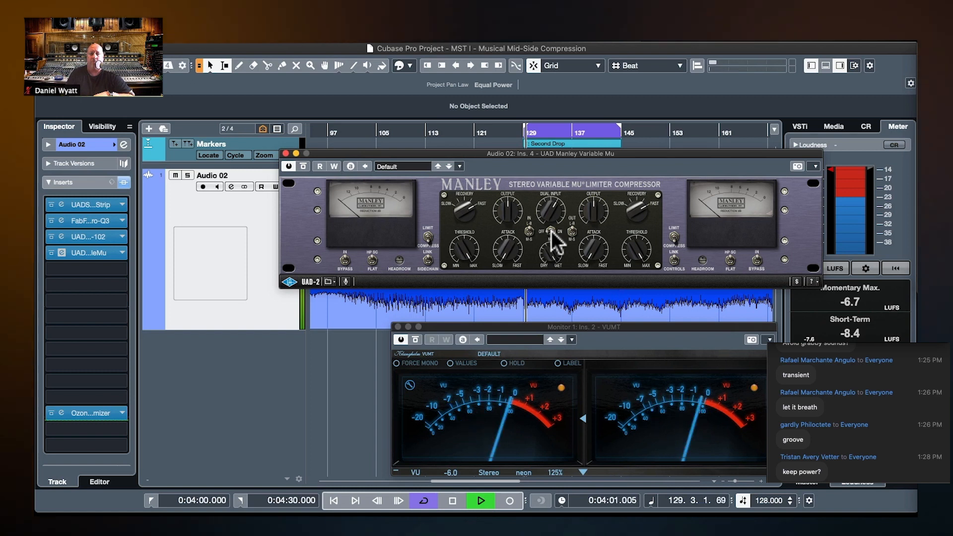
left_click(551, 231)
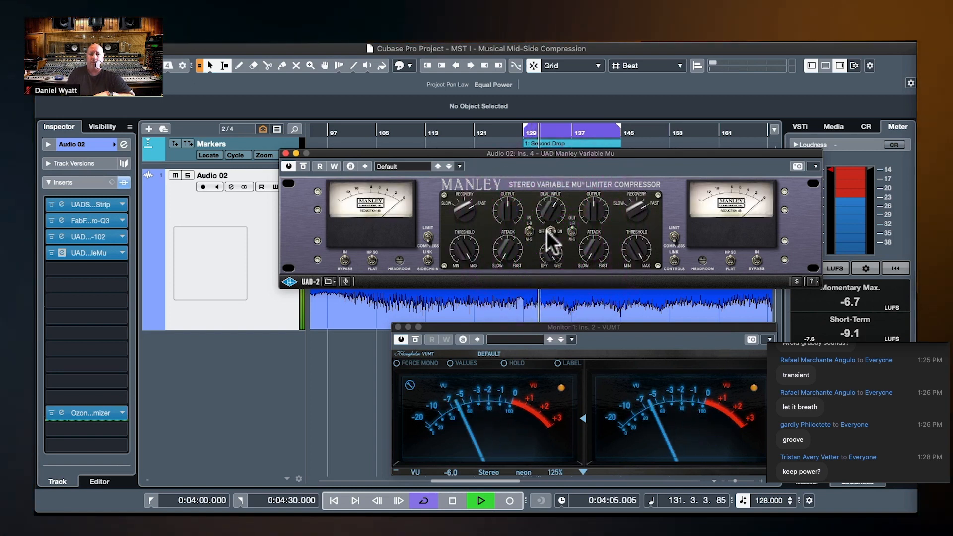
left_click(586, 209)
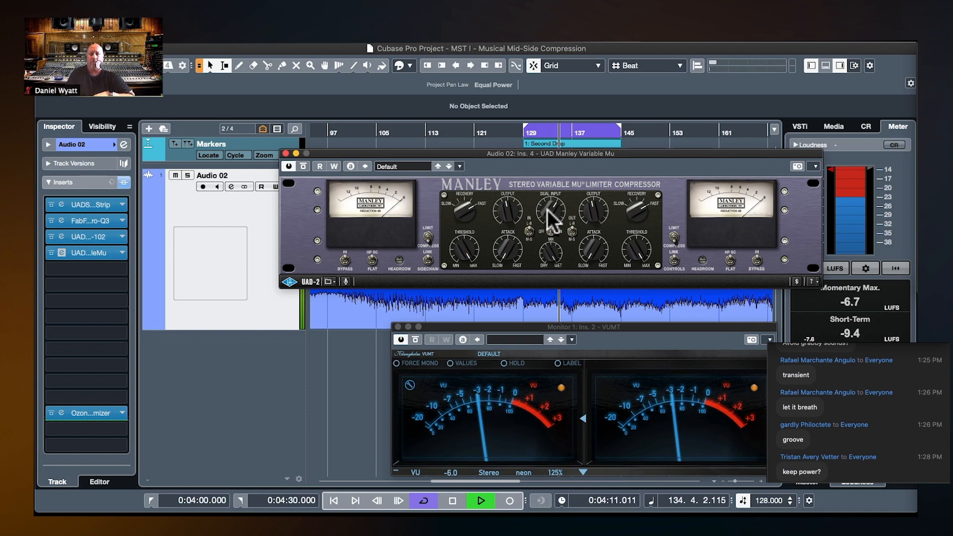
left_click(546, 225)
left_click(547, 228)
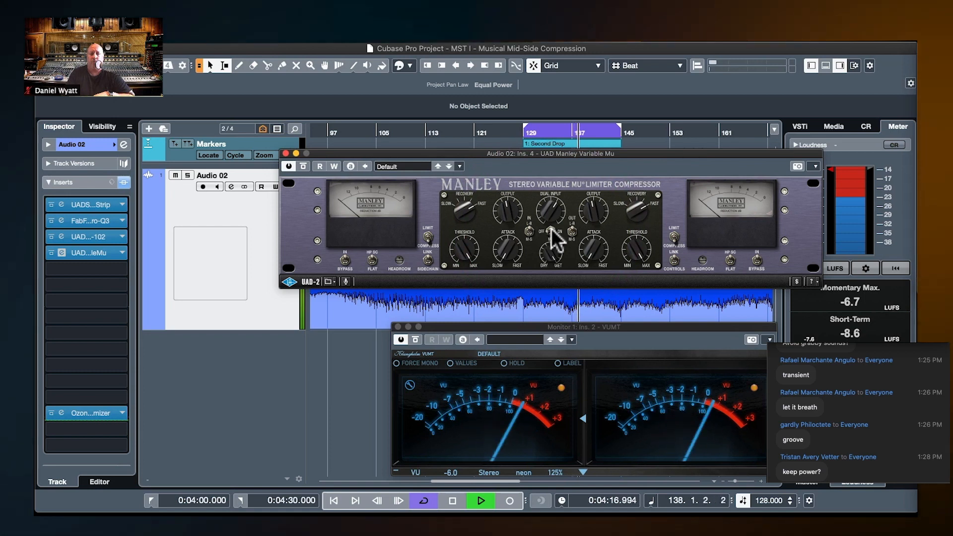
left_click(551, 230)
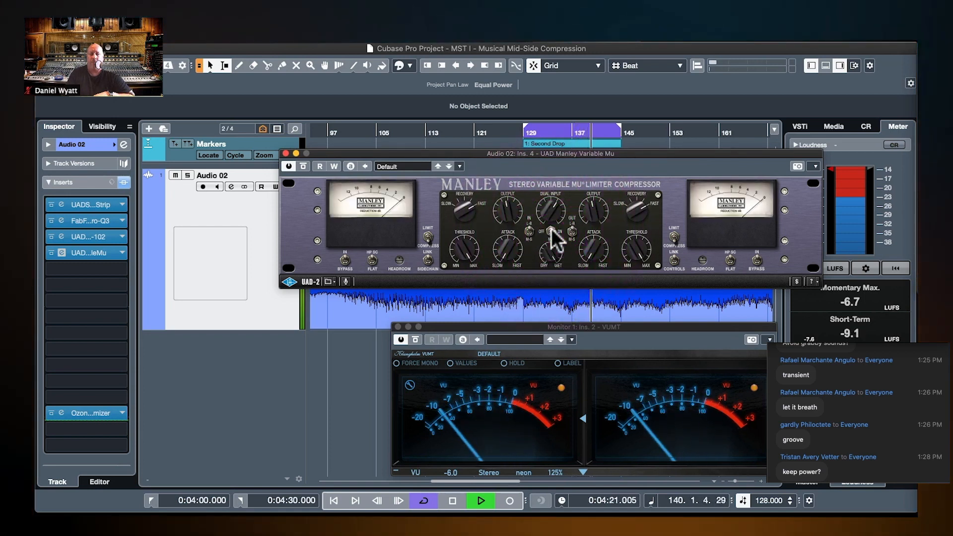
left_click(586, 202)
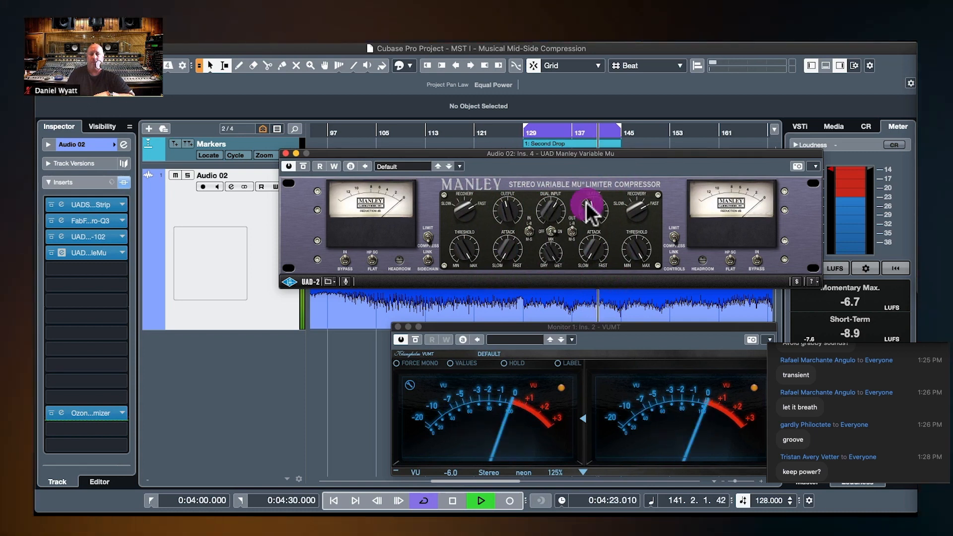
Compare the loop again with the compressor off and on, and stop playback.
left_click(547, 228)
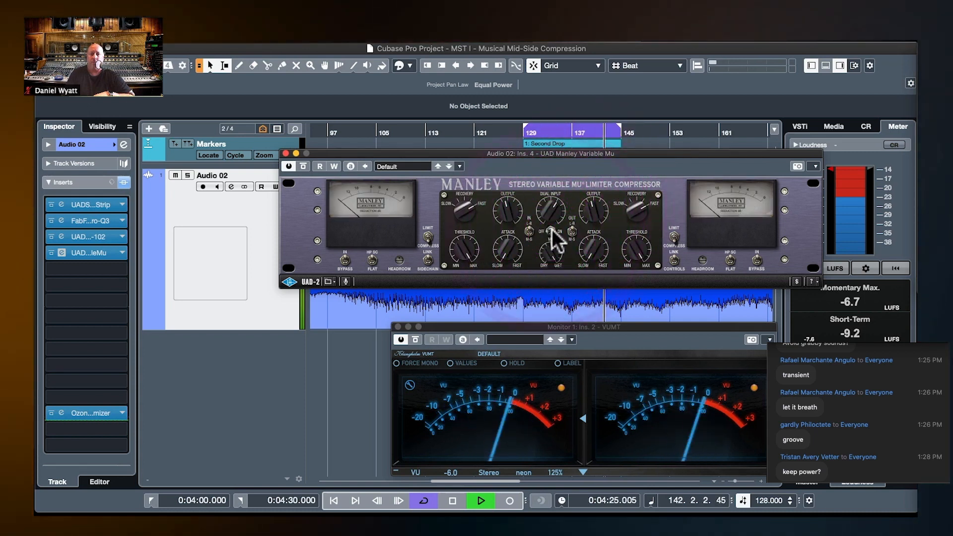
left_click(551, 228)
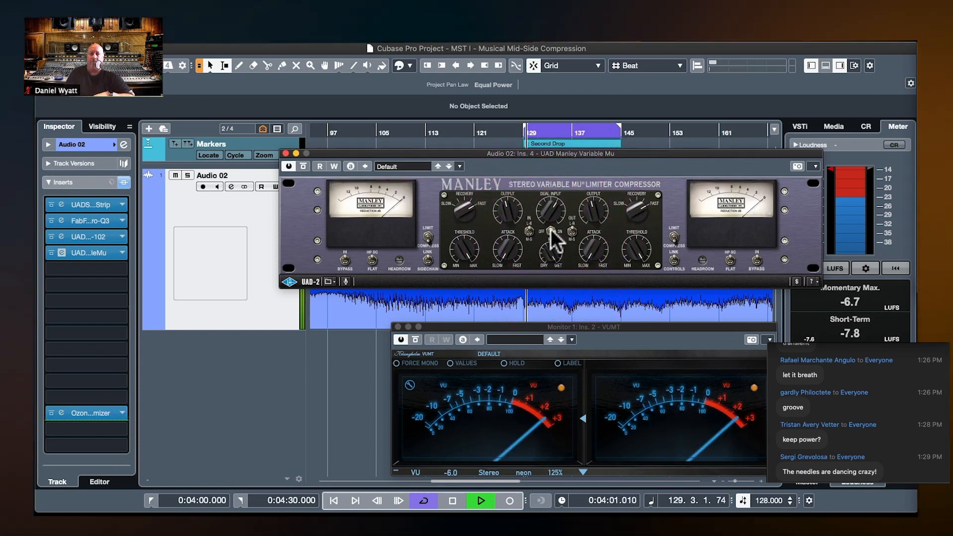
left_click(552, 229)
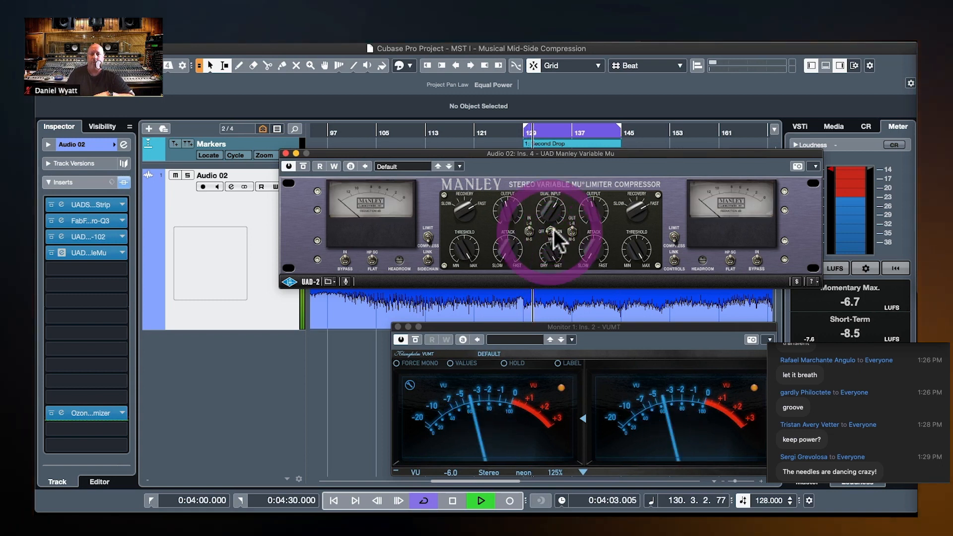
left_click(551, 229)
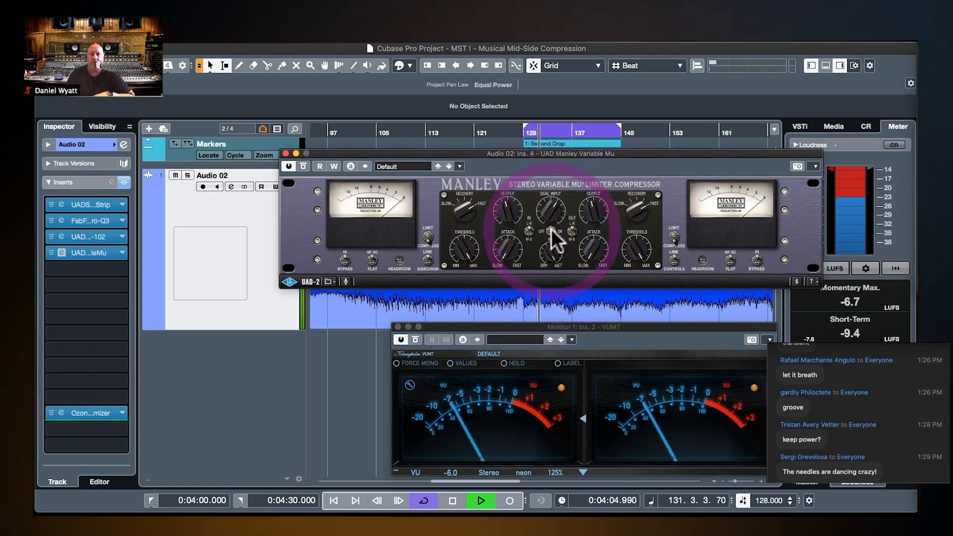
key("space")
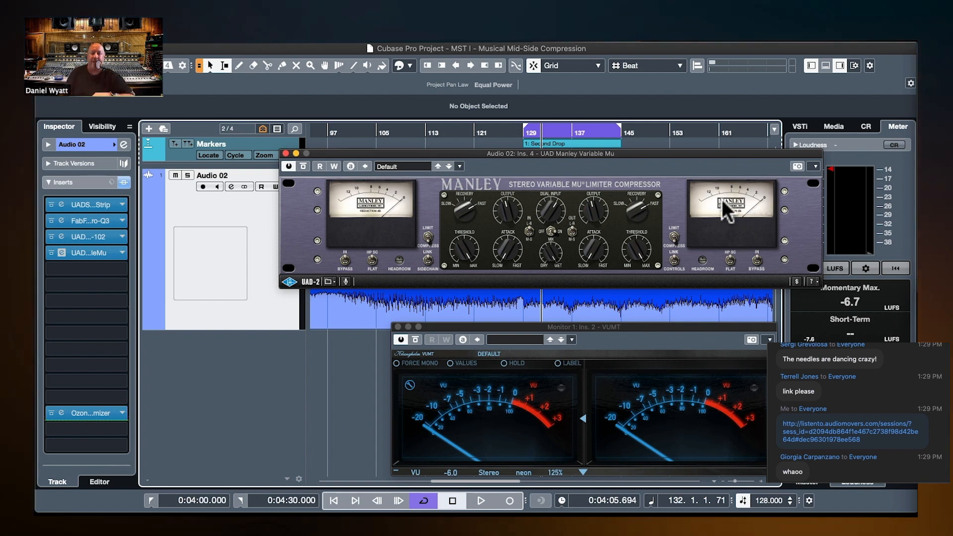
Switch the compressor from L-R to M-S operation with its channel controls unlinked, and play the looped section.
left_click(528, 230)
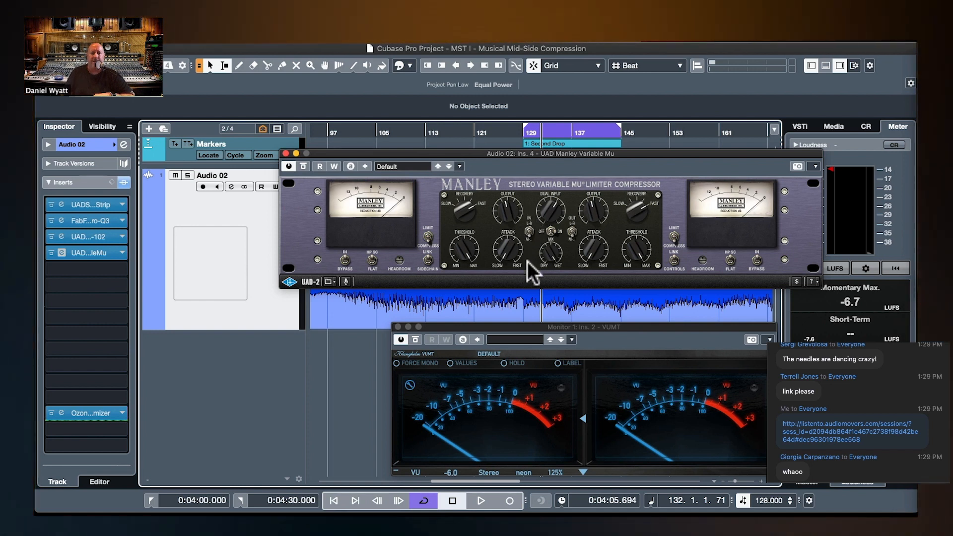
left_click(674, 261)
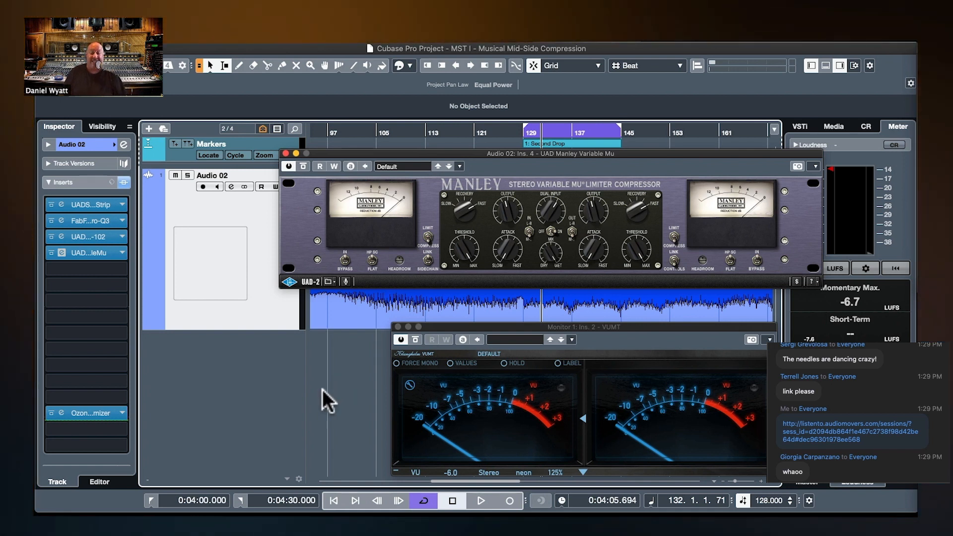
left_click(366, 397)
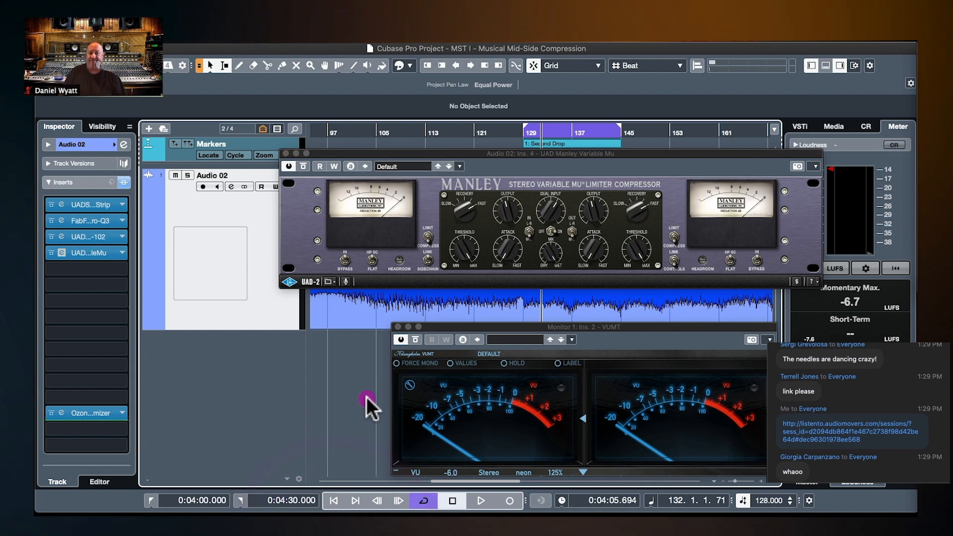
key("space")
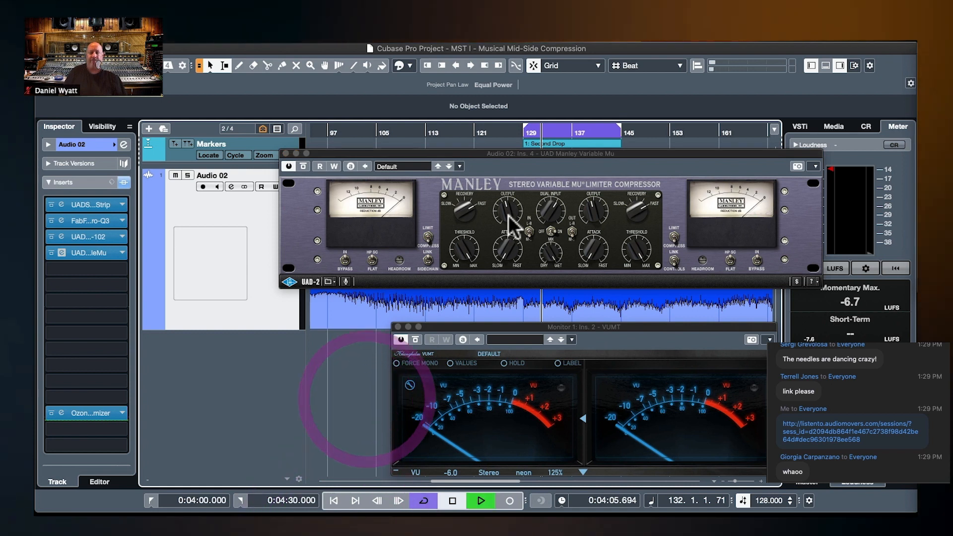
Raise the side channel's Output and compare the loop with the compressor off and on.
left_click(594, 212)
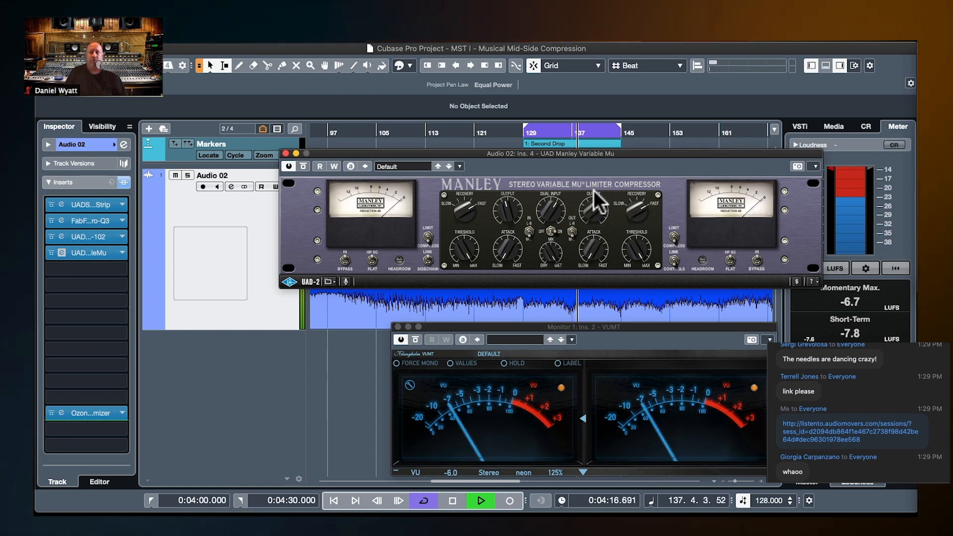
left_click(594, 193)
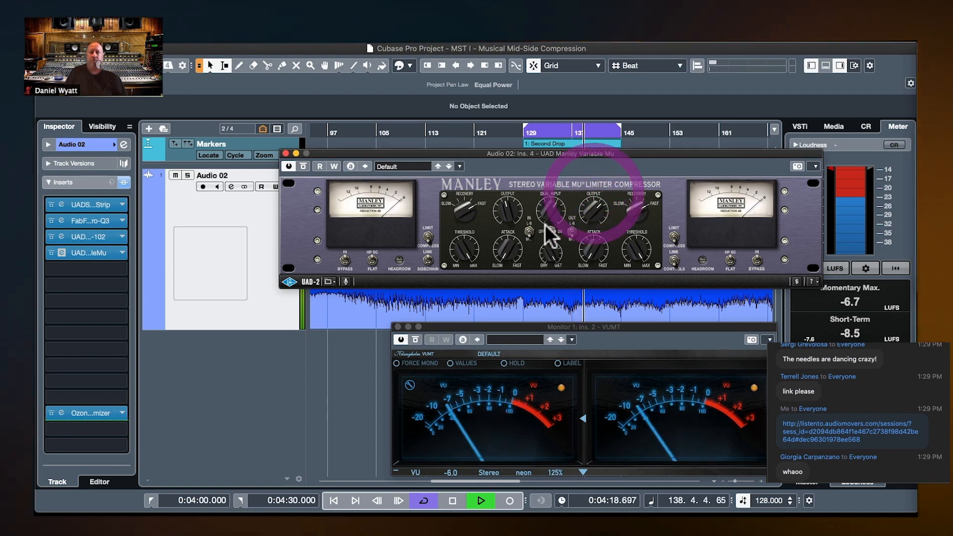
left_click(547, 228)
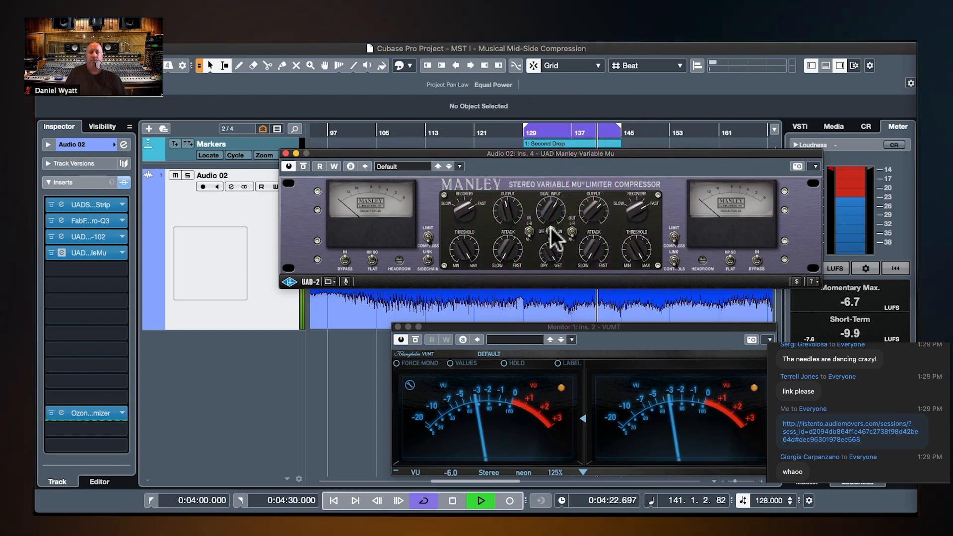
left_click(550, 228)
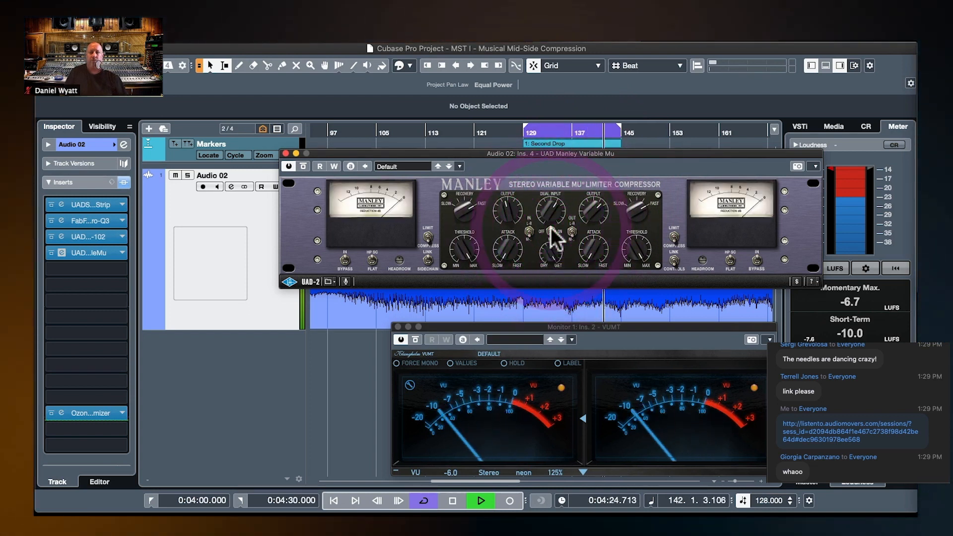
Rebalance the mid channel's Output by lowering and raising it against the loop, and check the result with the compressor's on/off switch.
left_click(501, 262)
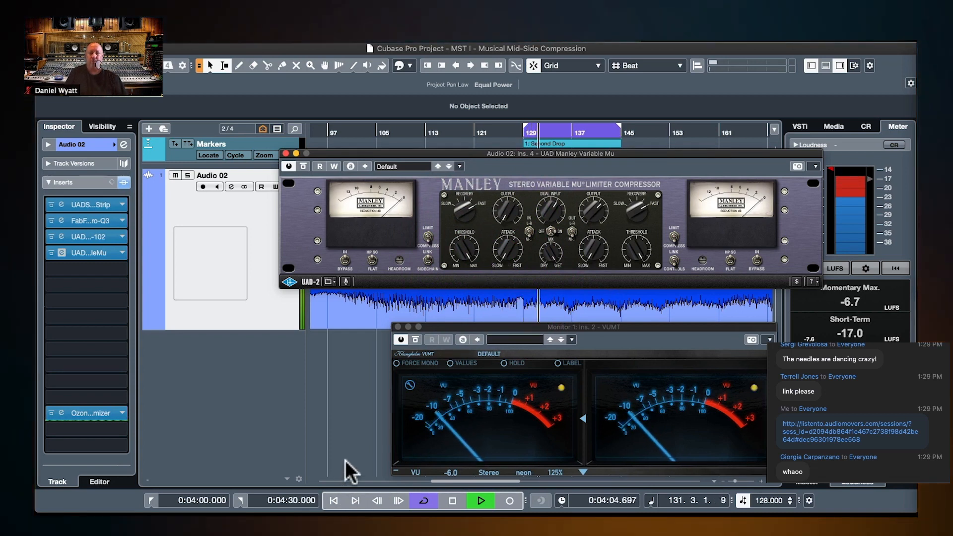
key("space")
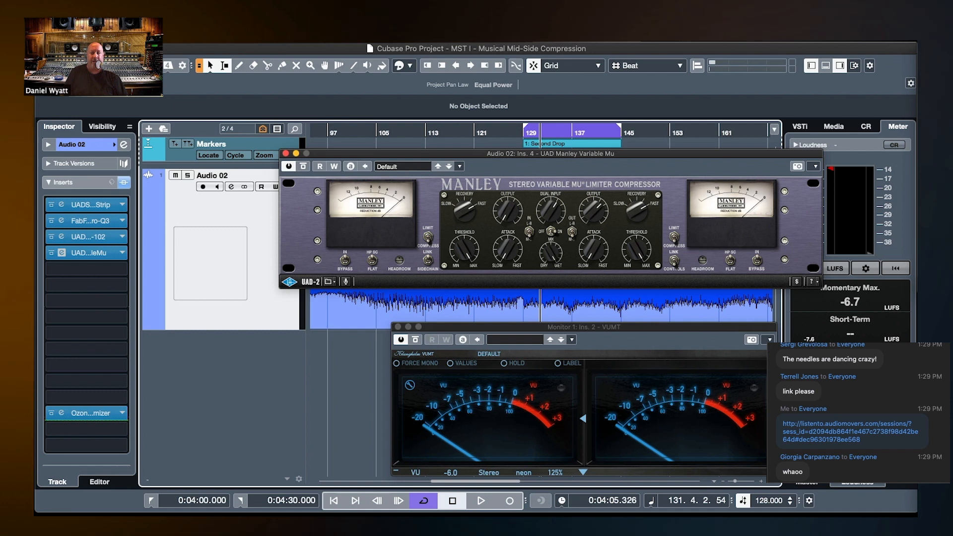
left_click(343, 421)
key("space")
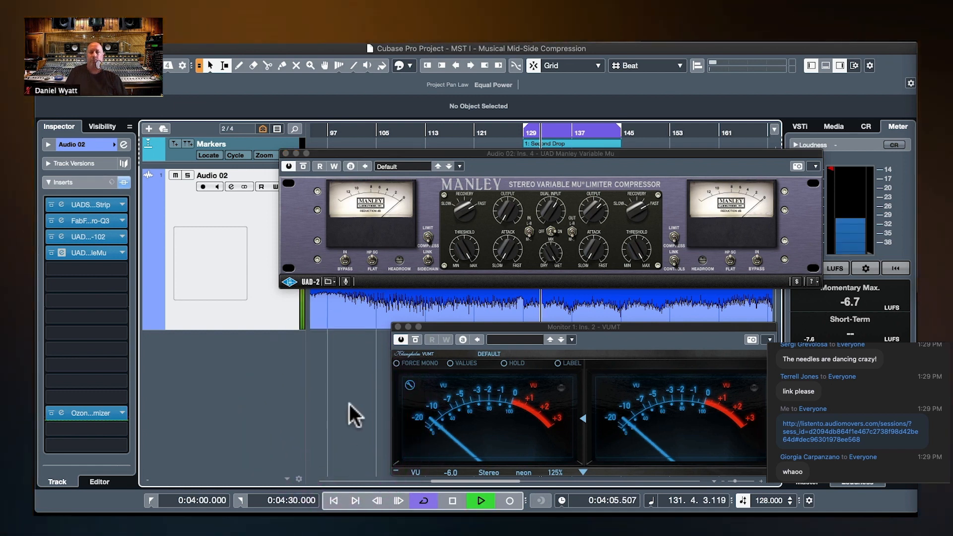
left_click(504, 214)
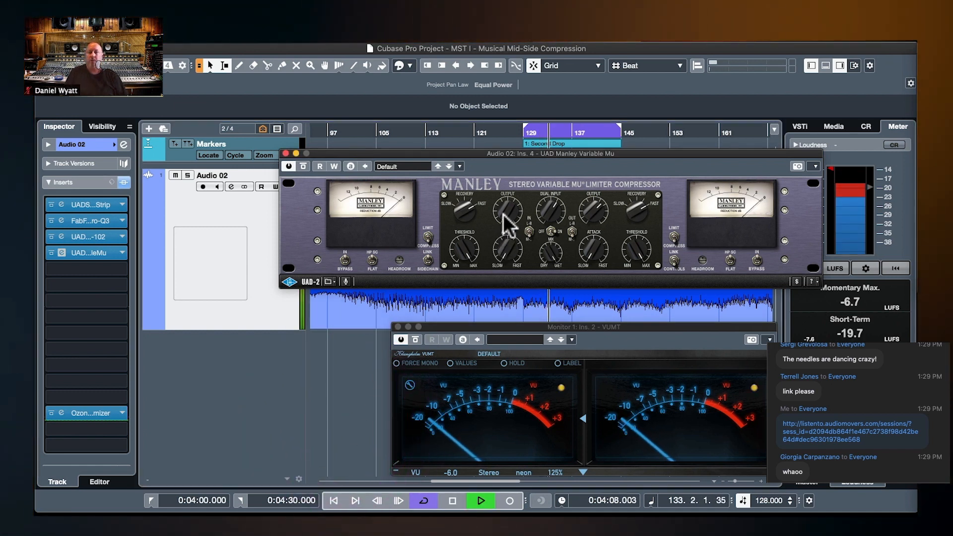
left_click(503, 174)
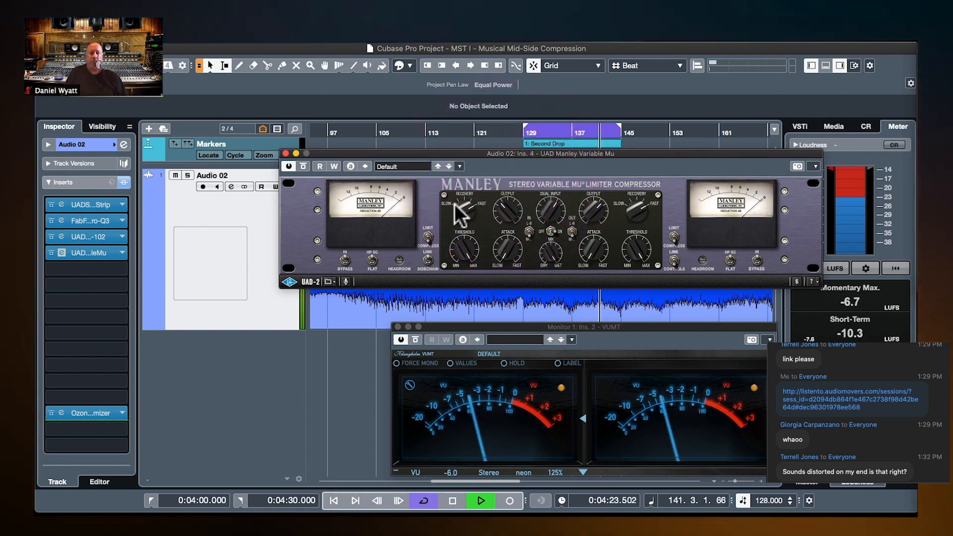
left_click(547, 228)
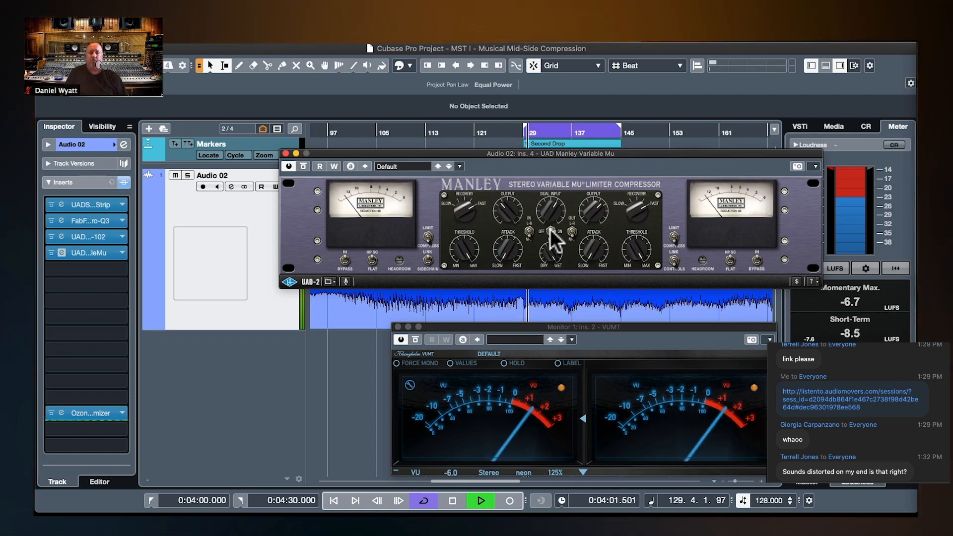
Fine-tune the side channel's Output, compare the loop repeatedly with the compressor off and on, and stop playback.
left_click(550, 229)
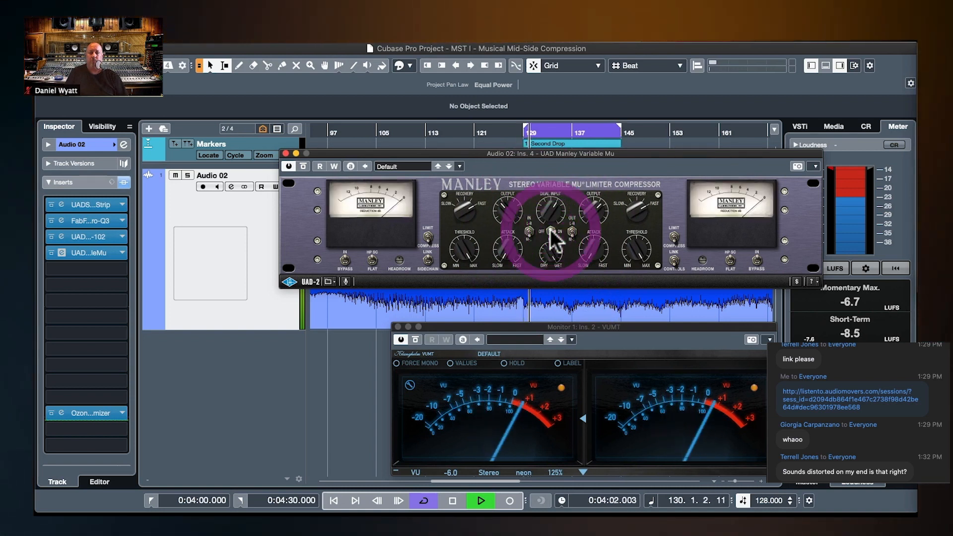
left_click(587, 213)
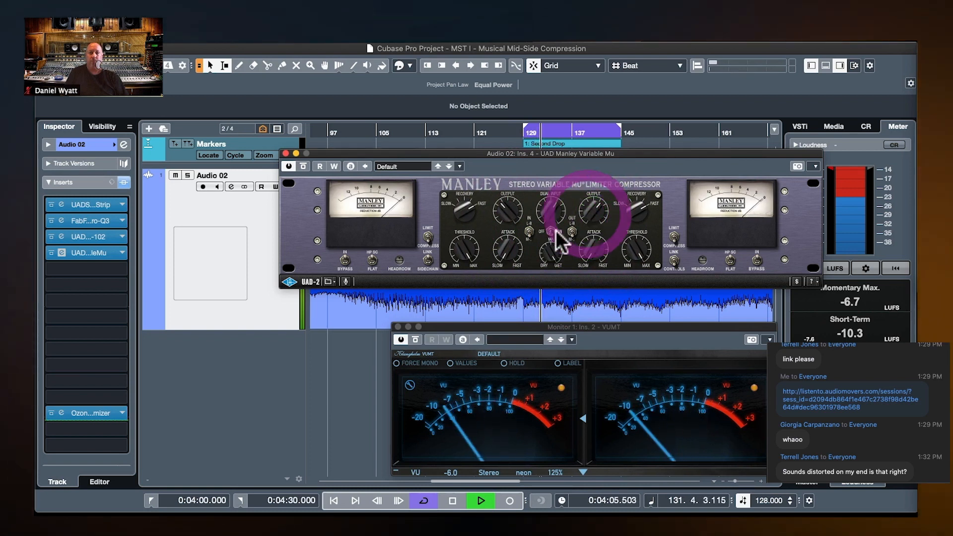
left_click(547, 228)
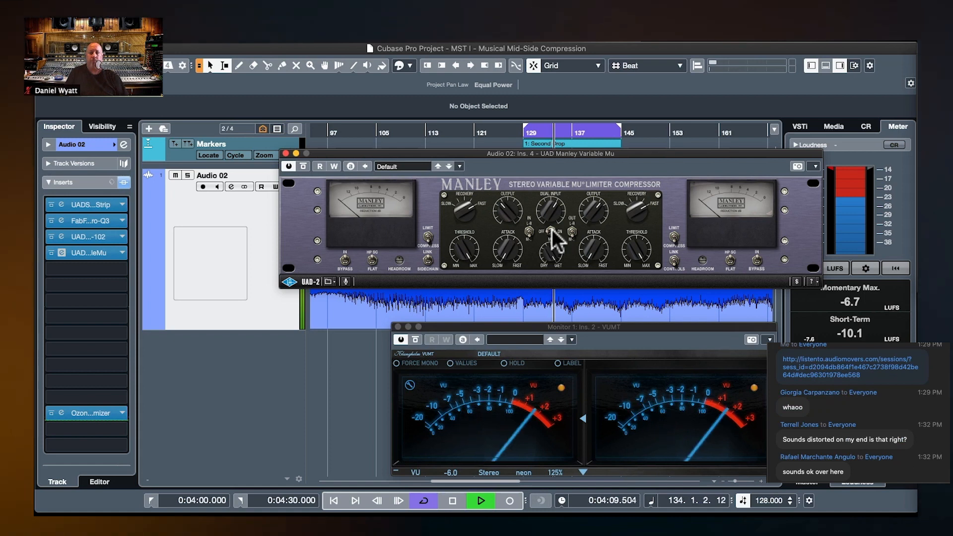
left_click(551, 228)
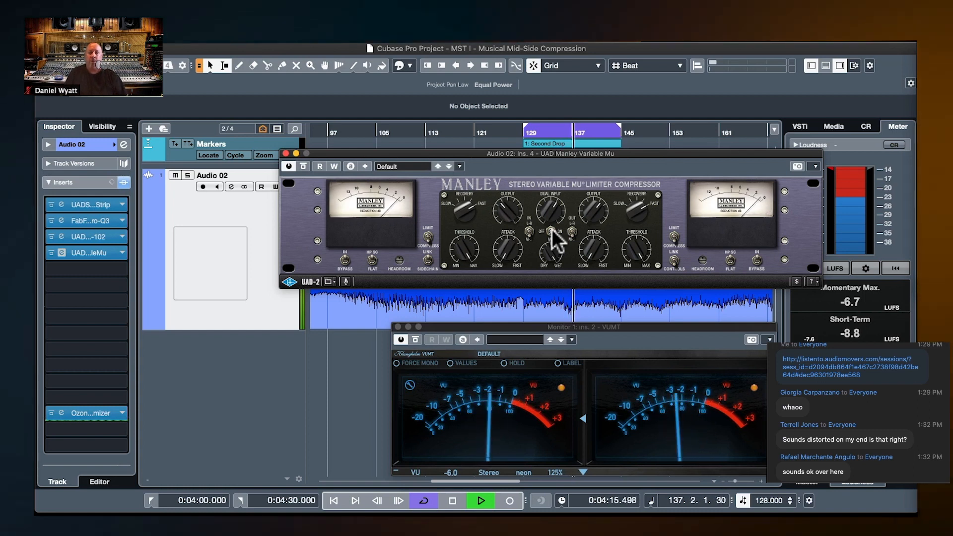
left_click(547, 228)
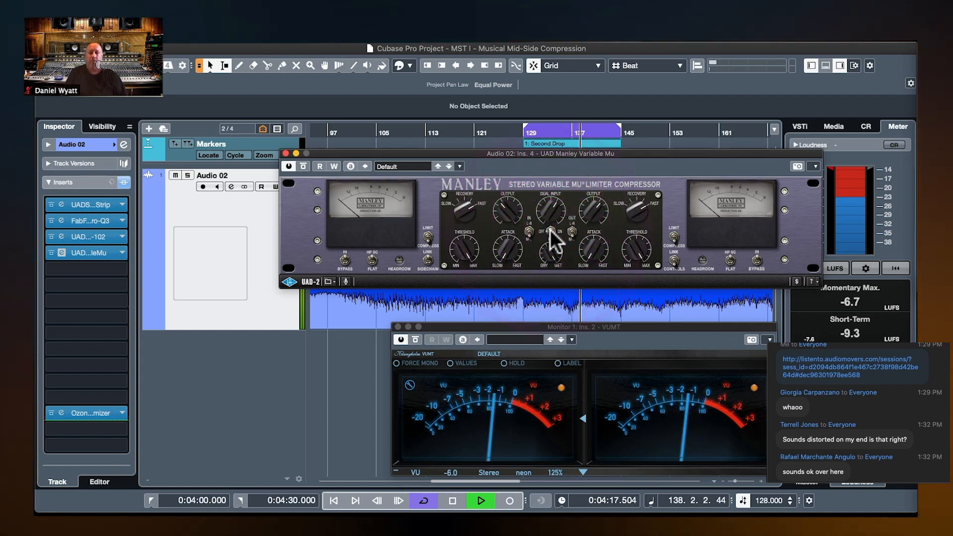
left_click(550, 229)
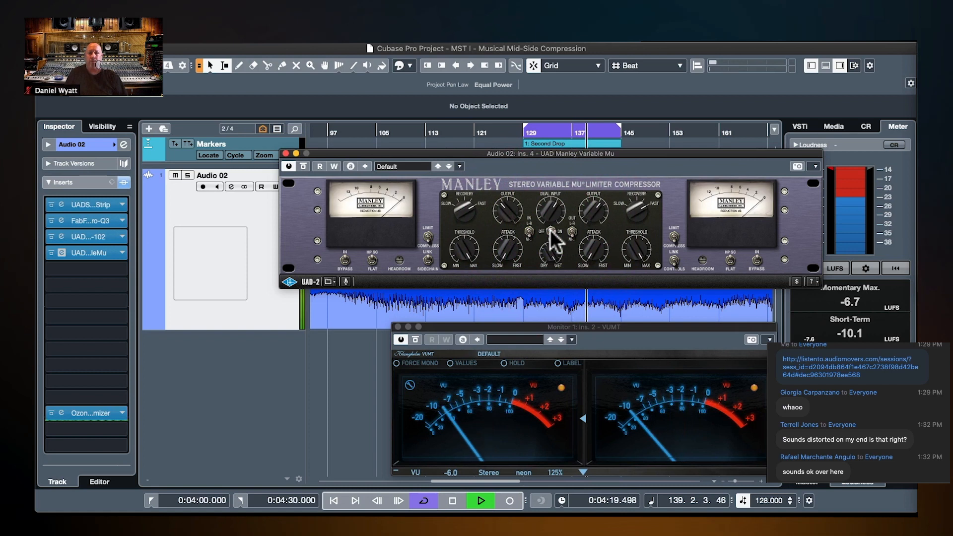
key("space")
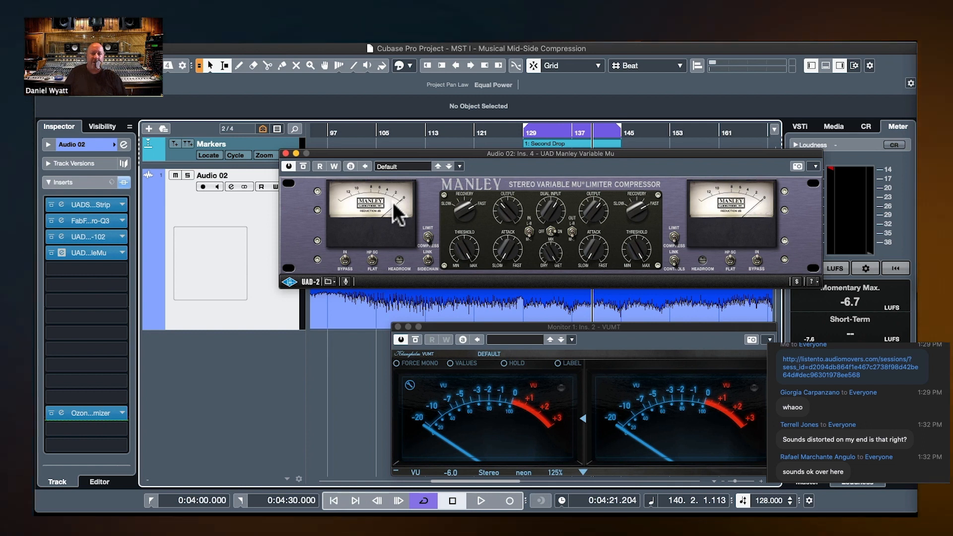
Play the loop, readjust the mid channel's Threshold and Output on the Variable Mu, and stop playback.
left_click(449, 324)
key("space")
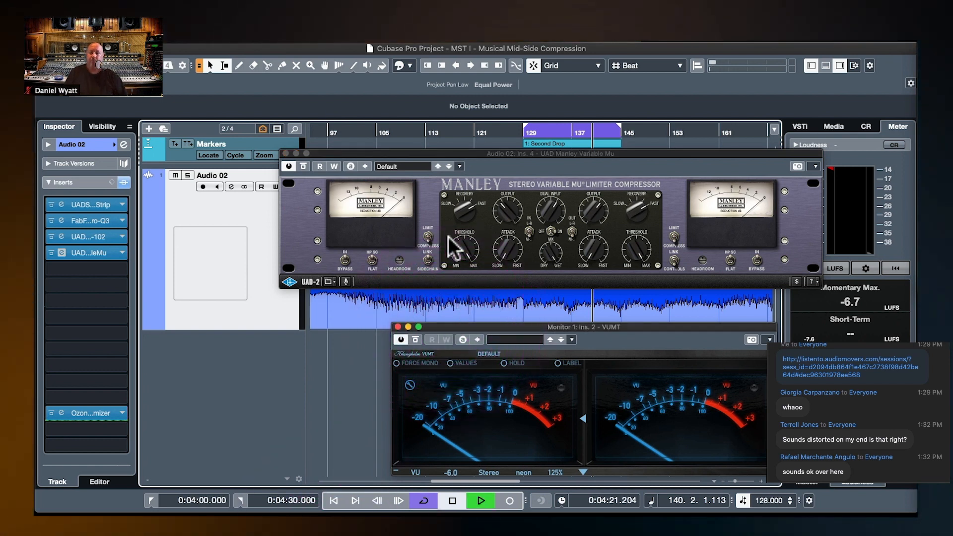
left_click(454, 237)
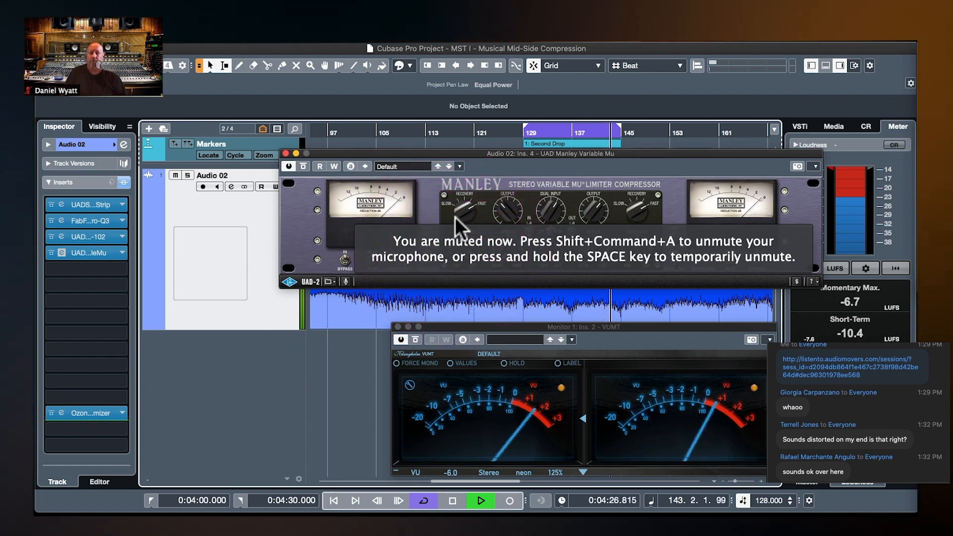
left_click_drag(453, 248, 458, 275)
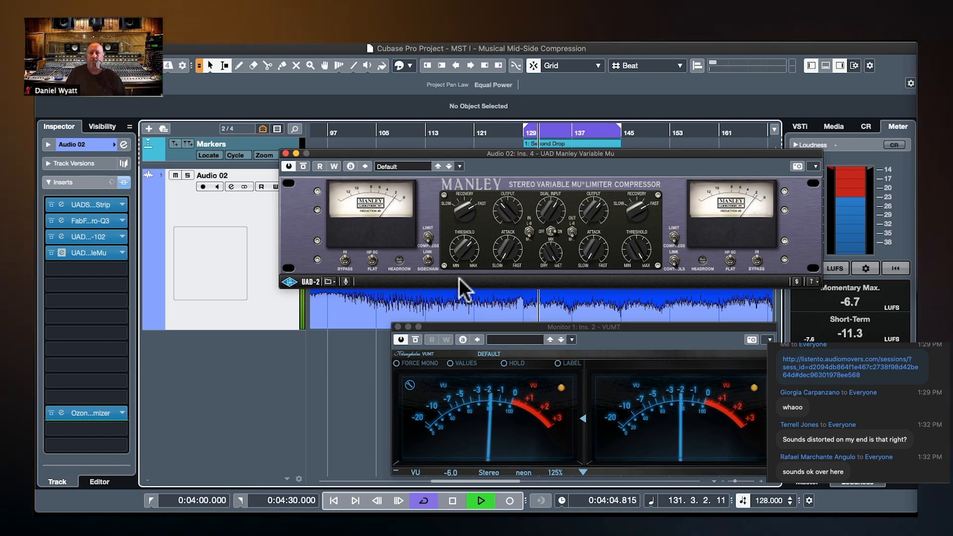
left_click(502, 201)
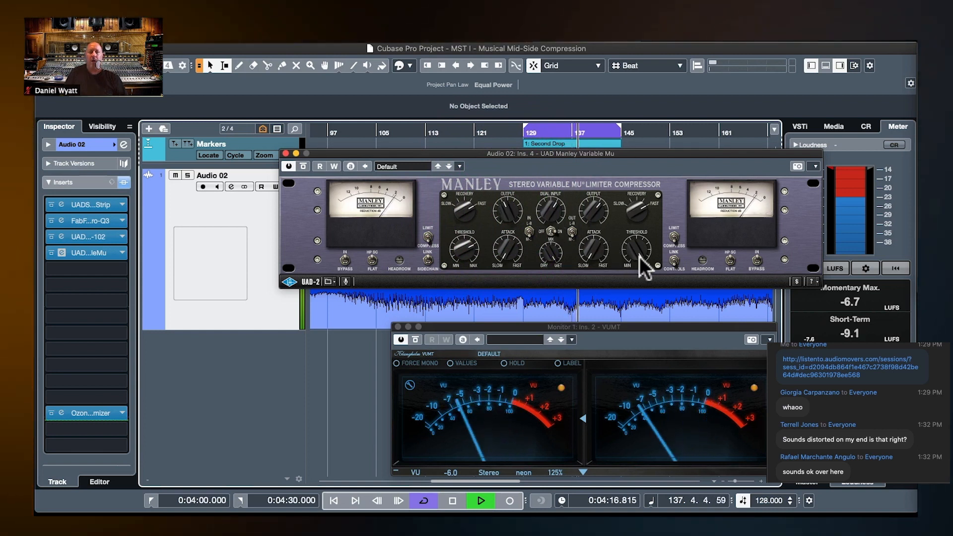
key("space")
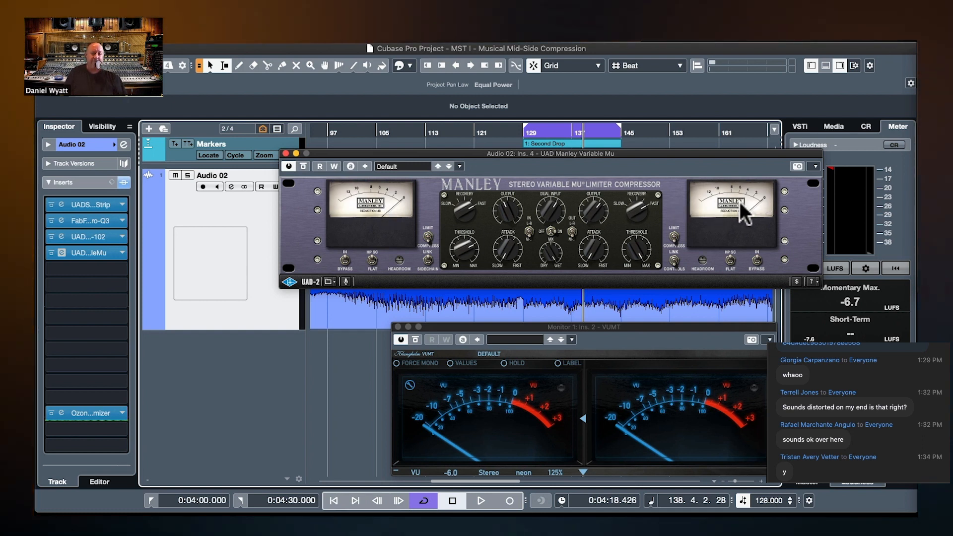
Play the loop again and fine-tune the mid and side Outputs, comparing against the switched-off compressor before stopping playback.
left_click(429, 285)
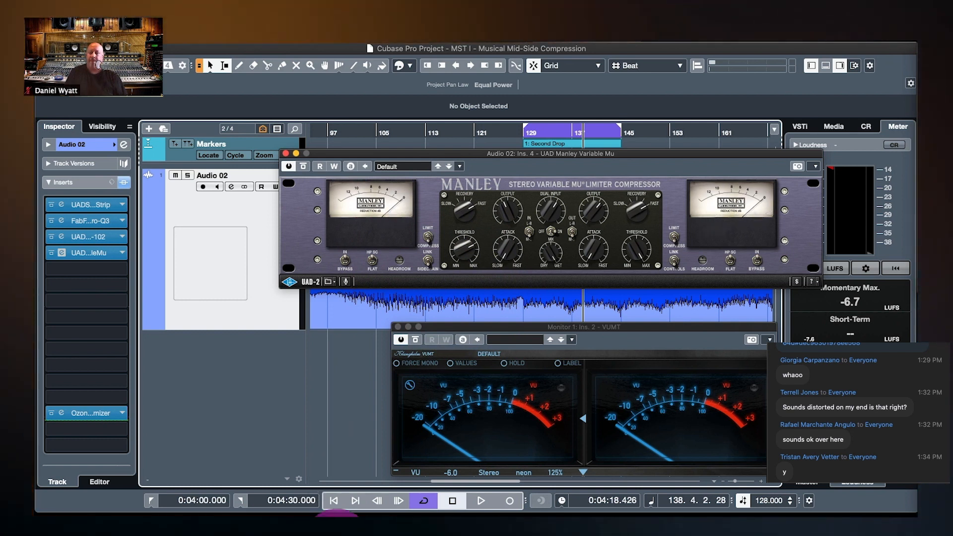
left_click(370, 433)
key("space")
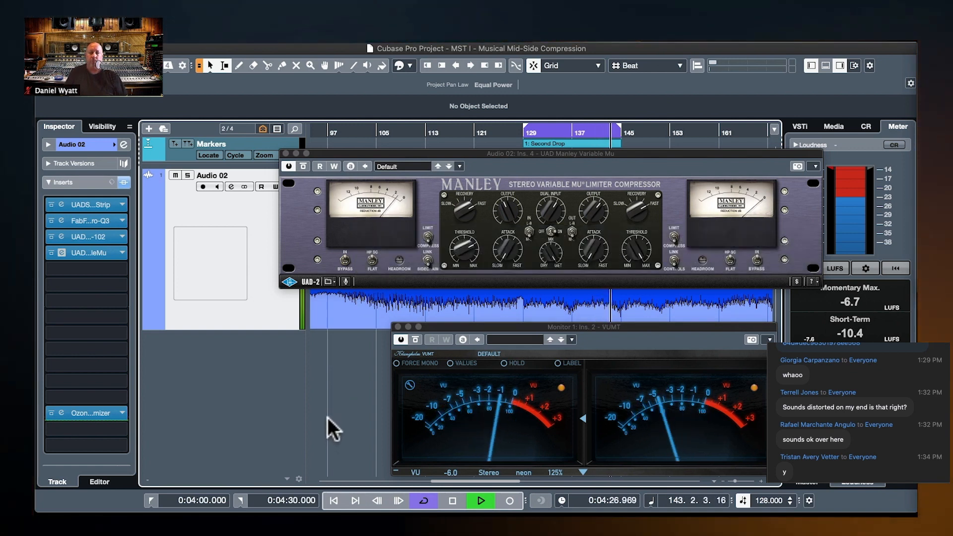
left_click(547, 231)
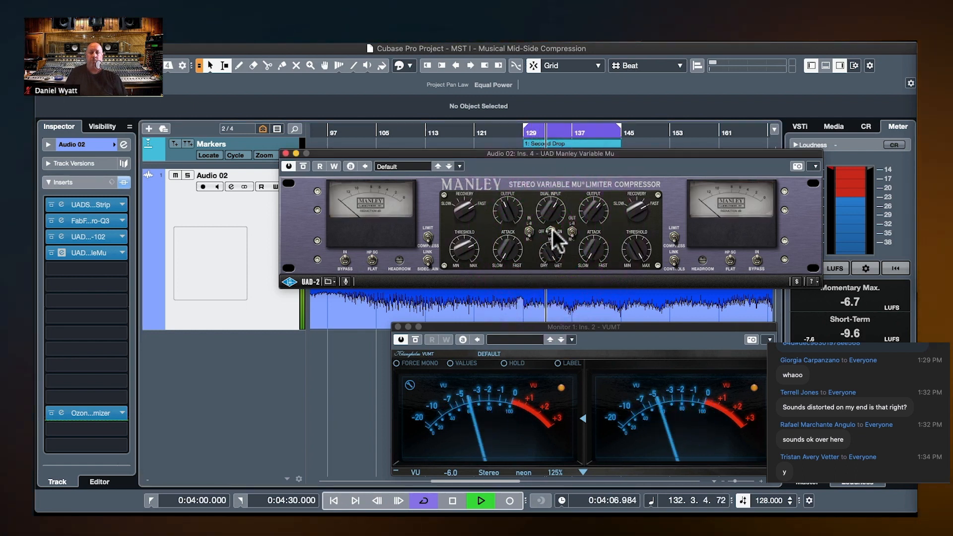
left_click(552, 229)
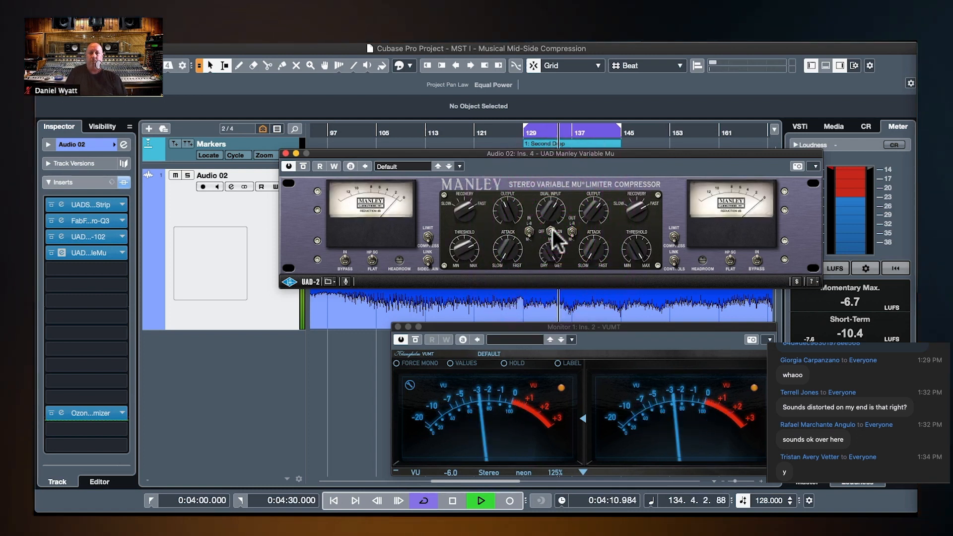
left_click(506, 209)
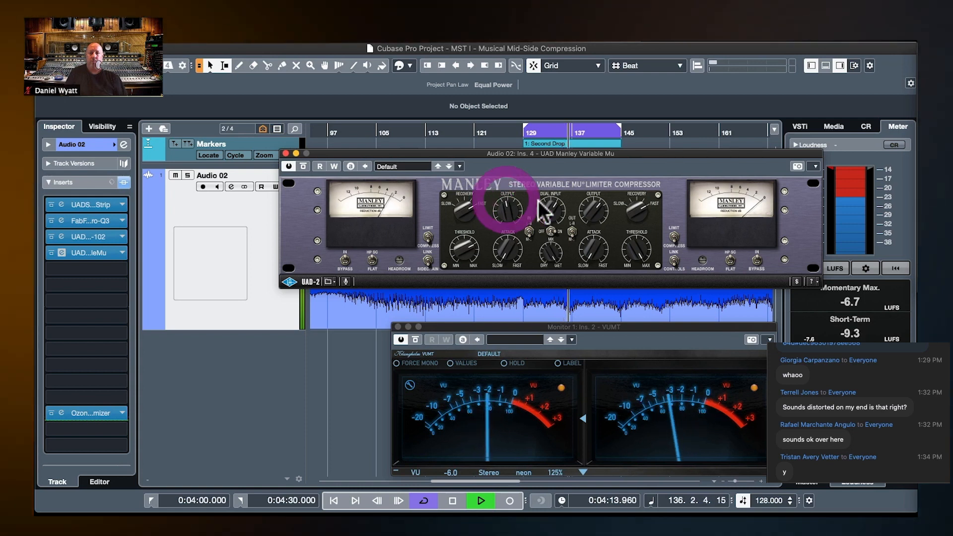
left_click(585, 211)
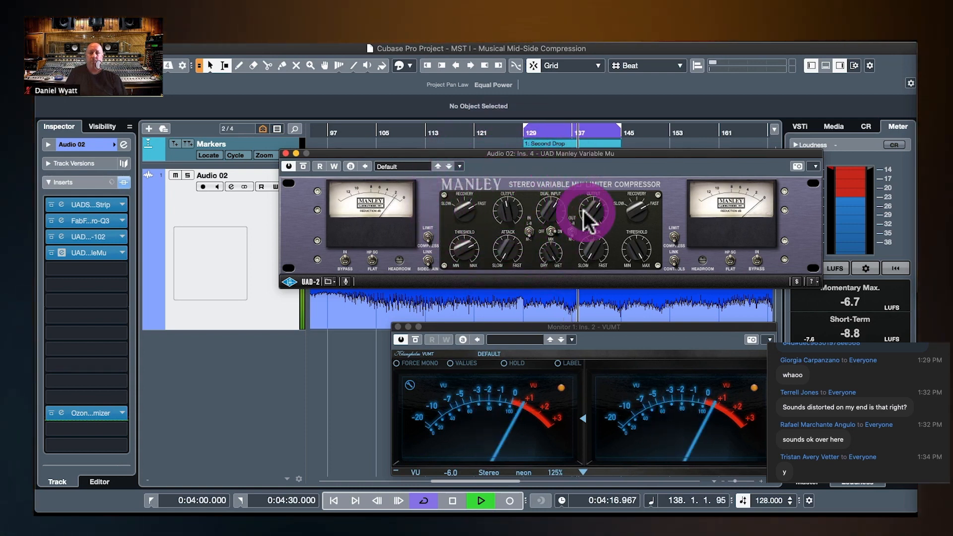
left_click(548, 231)
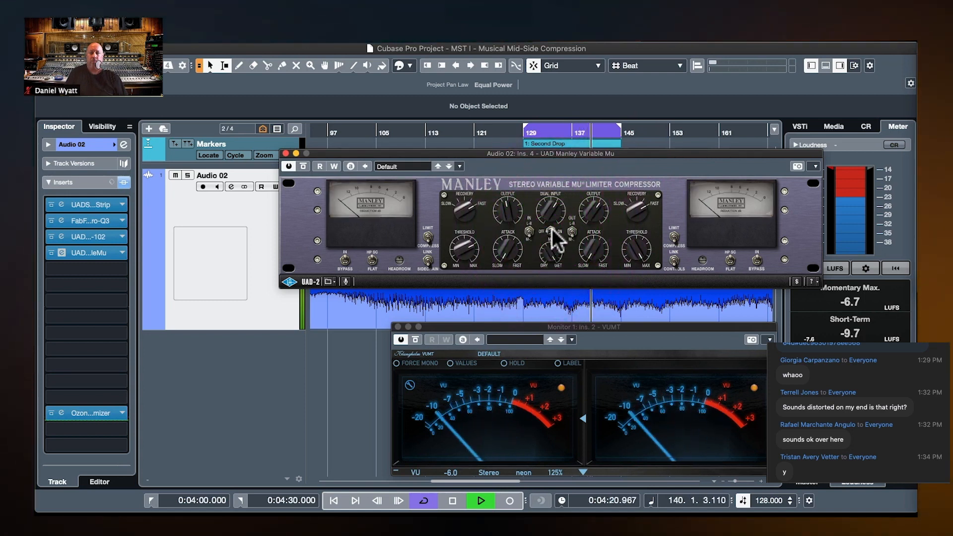
left_click(552, 229)
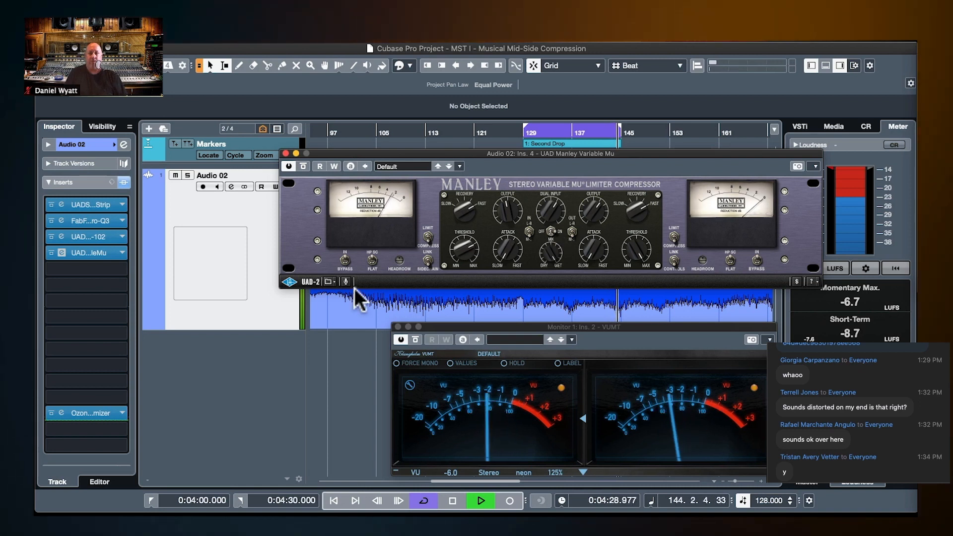
left_click(452, 500)
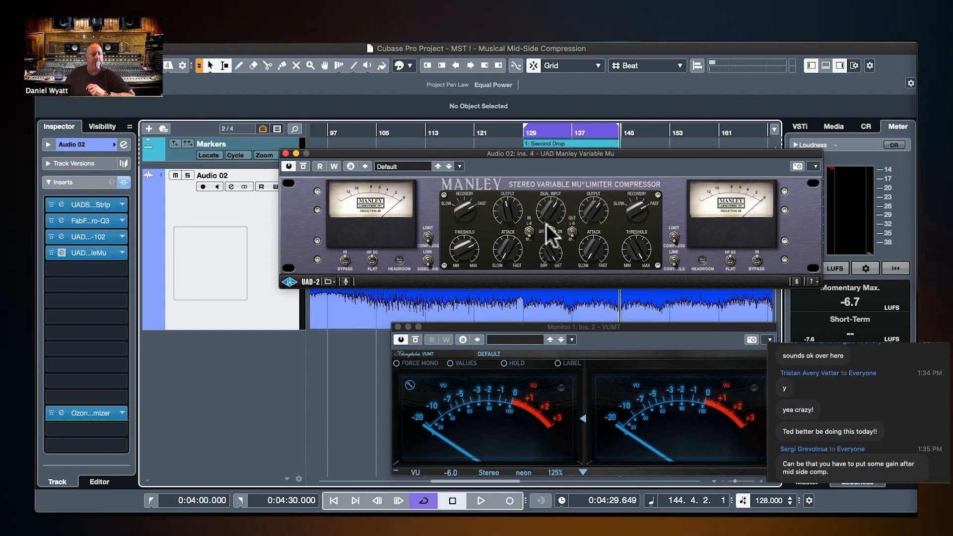
Bypass the Variable Mu and insert UAD elysia alpha master after it, keeping only the new compressor's window open above the VU meters.
left_click(49, 252)
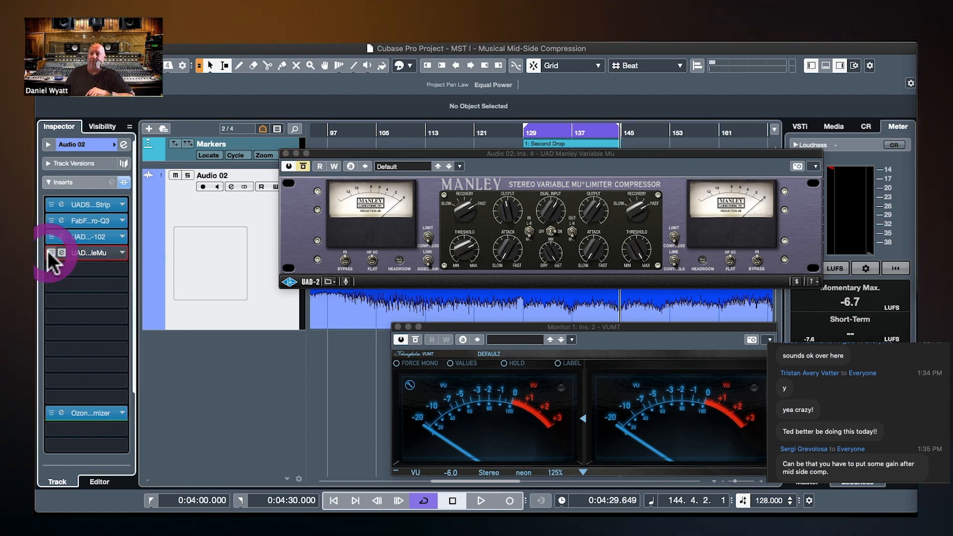
left_click(118, 266)
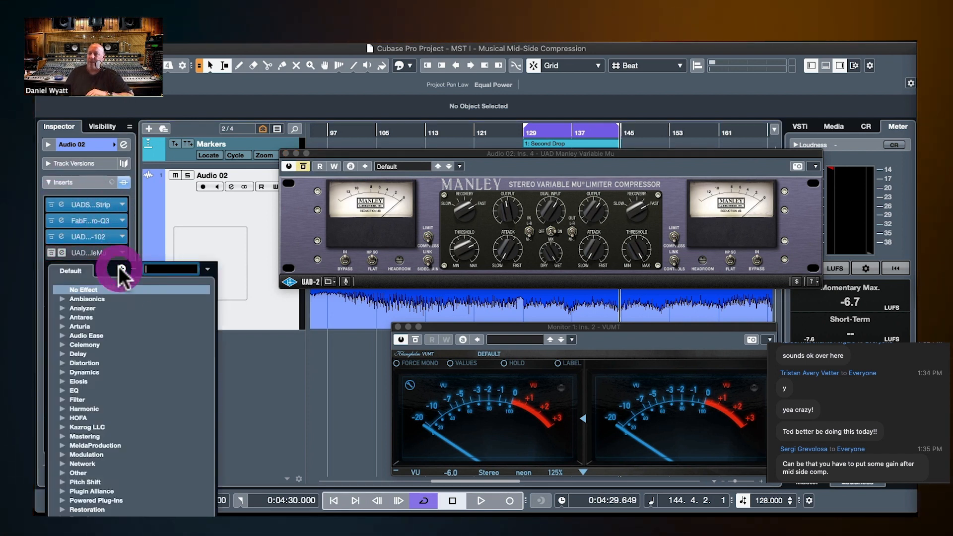
type("alpha")
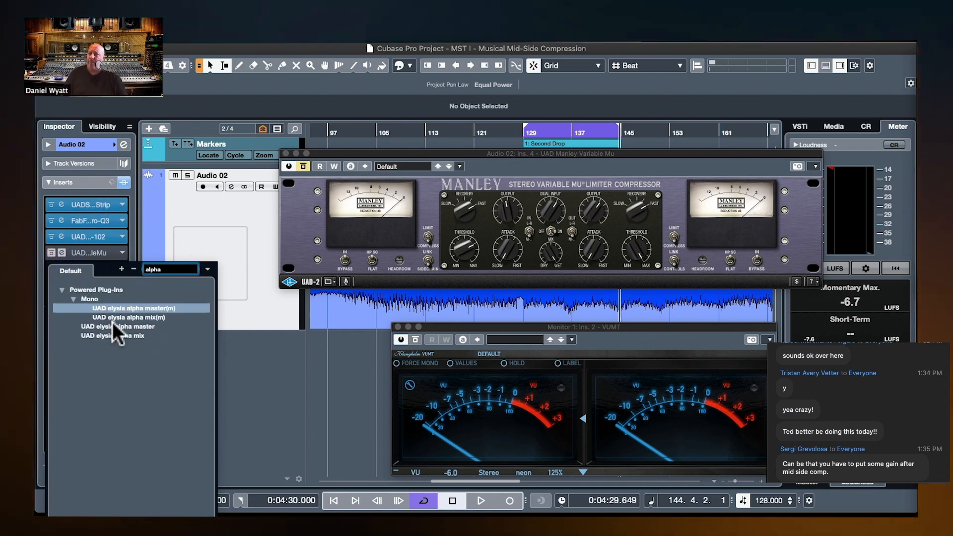
left_click(112, 323)
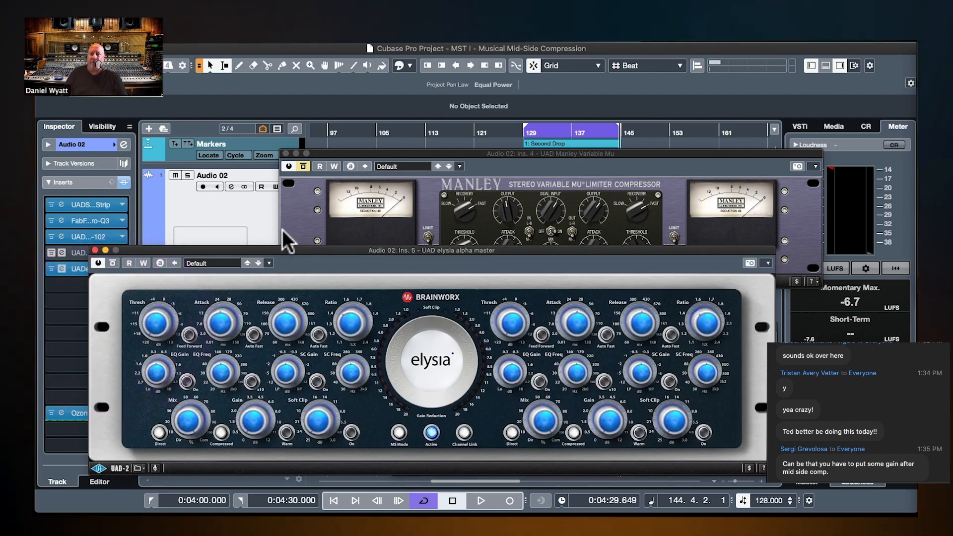
left_click(285, 154)
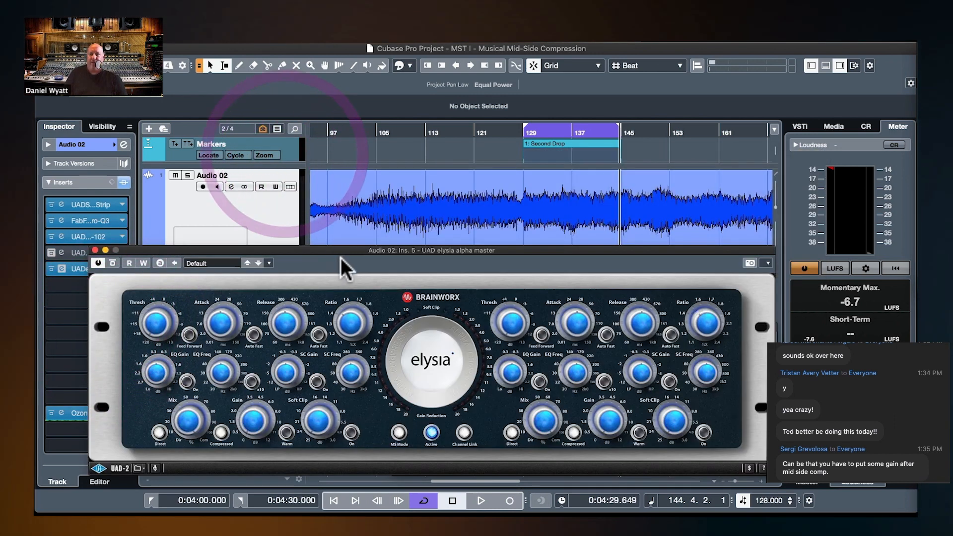
left_click_drag(342, 249, 350, 96)
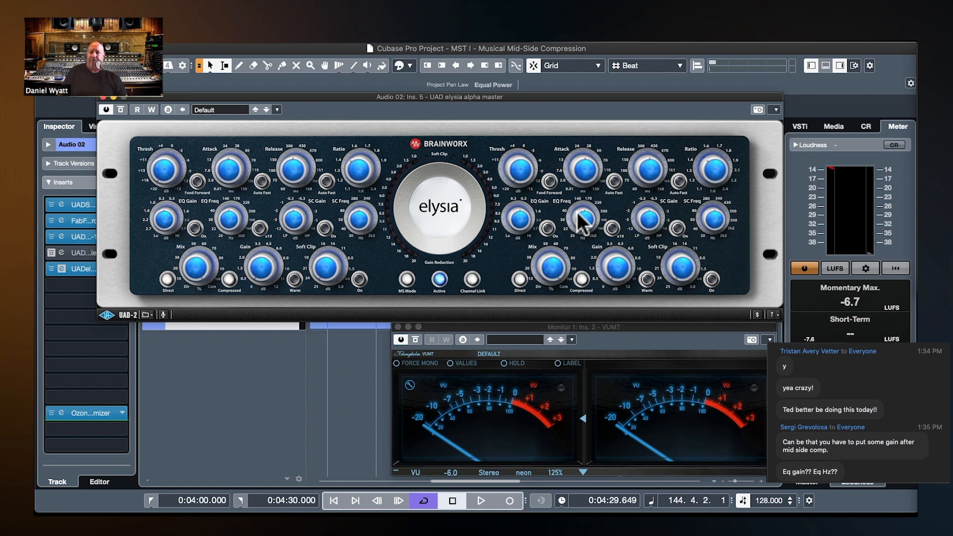
Toggle the first channel's Warm switch and MS Mode on the elysia alpha master, and change its Channel Link setting.
left_click(293, 278)
left_click(292, 279)
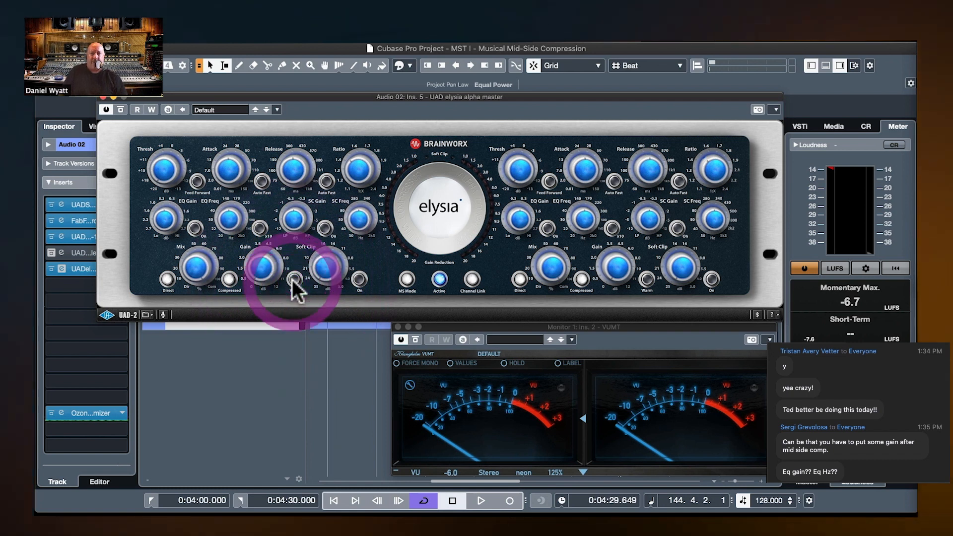
left_click(293, 279)
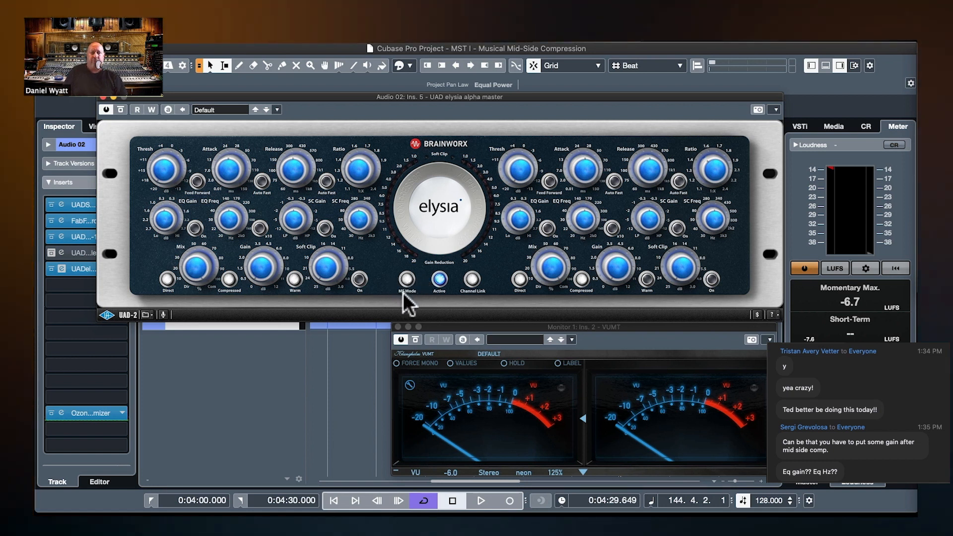
left_click(406, 279)
left_click(406, 278)
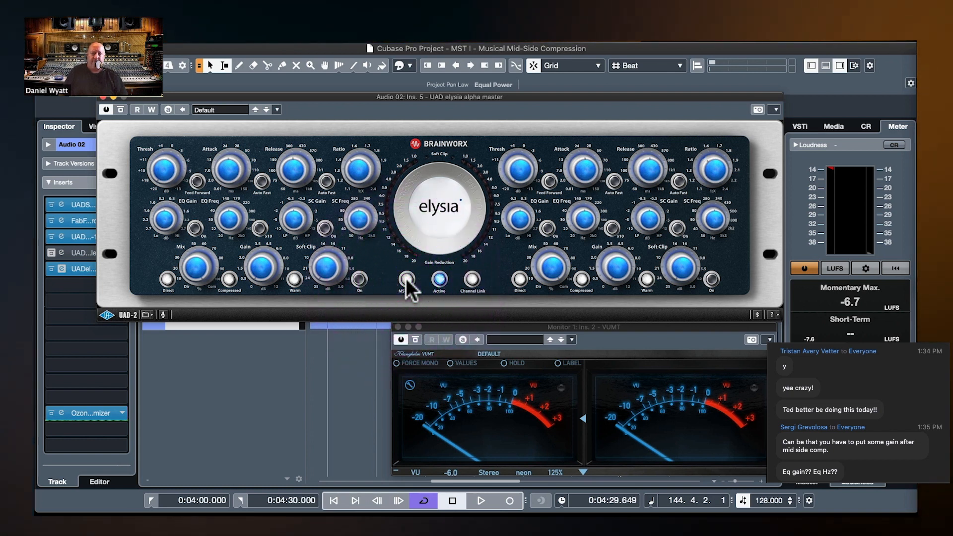
left_click(472, 280)
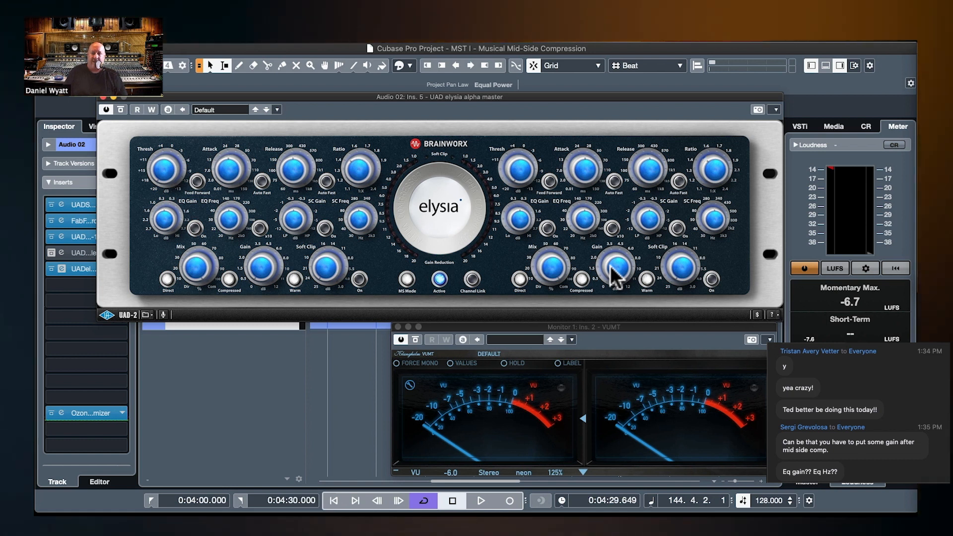
Play the loop and compare the sound with the elysia alpha master's Active switch off and on.
left_click(422, 94)
key("space")
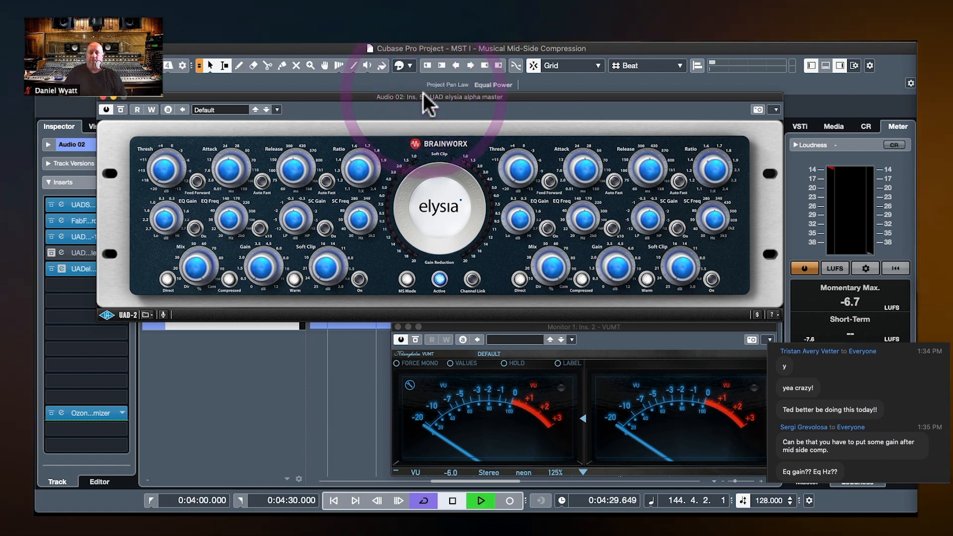
left_click(439, 279)
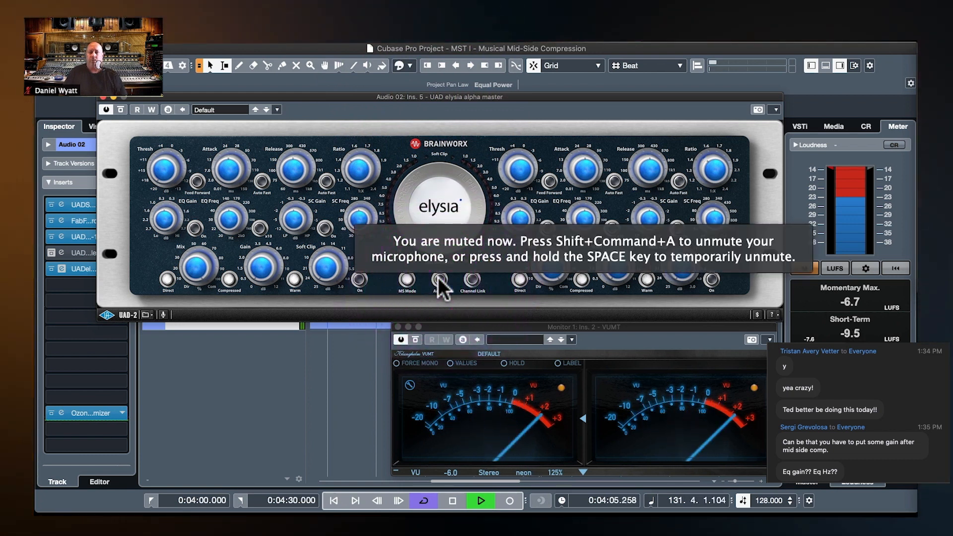
left_click(439, 279)
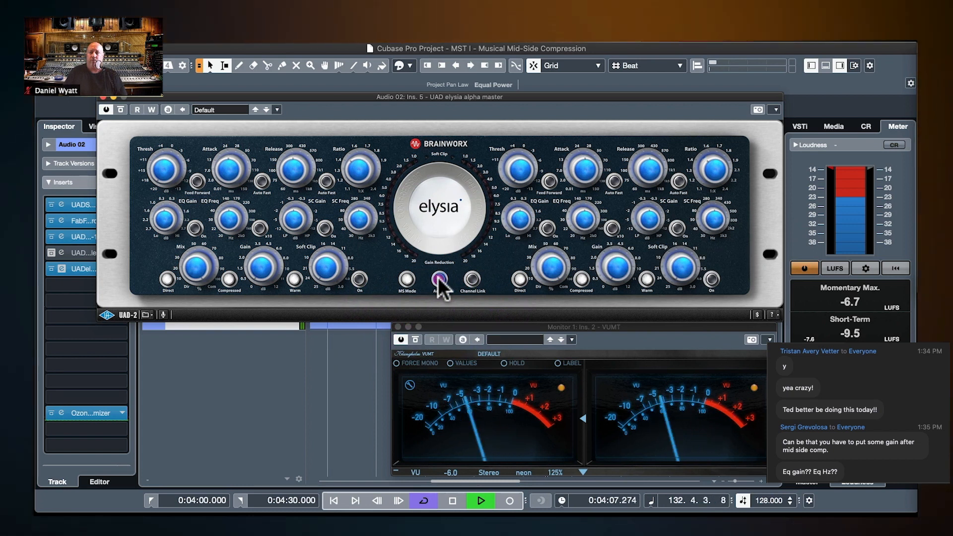
Switch off the mid channel's Warm option and audition its Direct and Compressed signals separately, ending with both enabled and playback stopped.
left_click(293, 279)
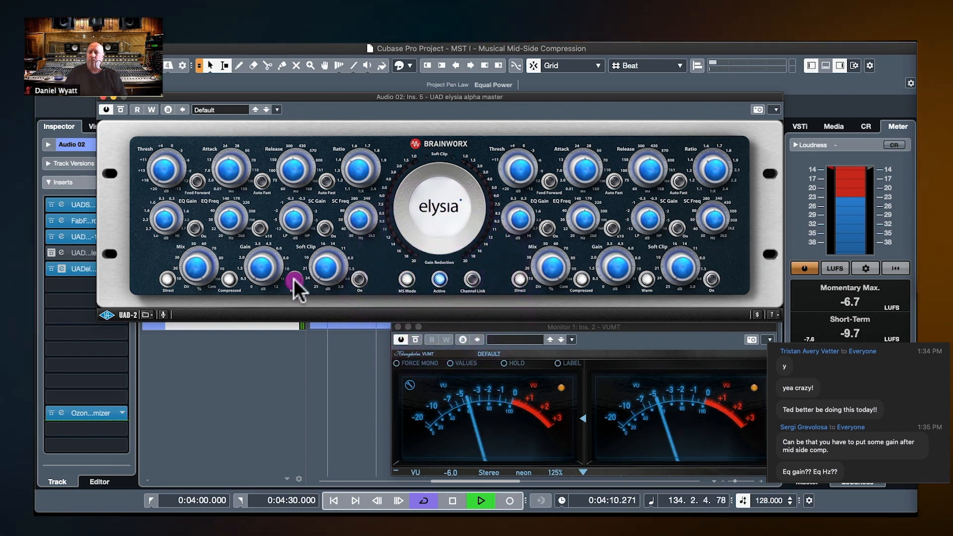
left_click(228, 277)
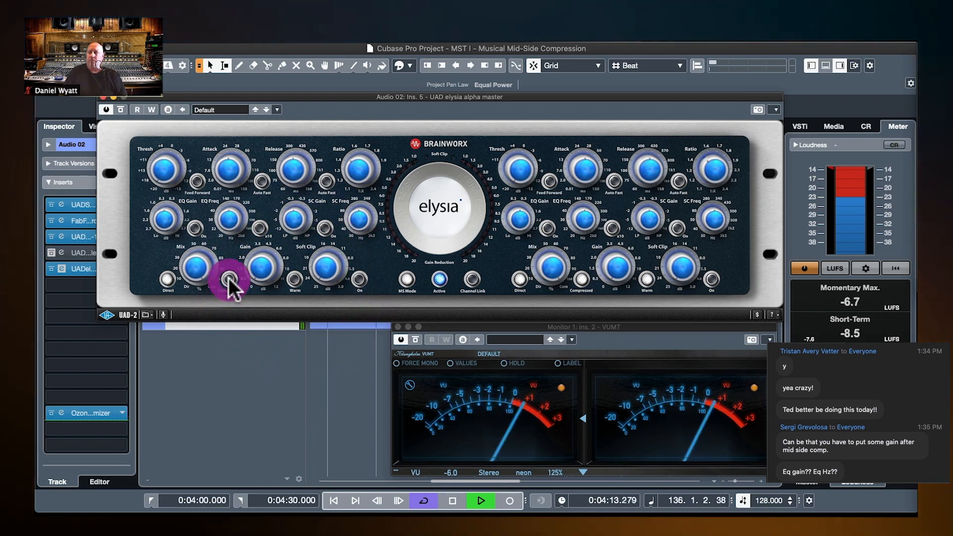
left_click(166, 278)
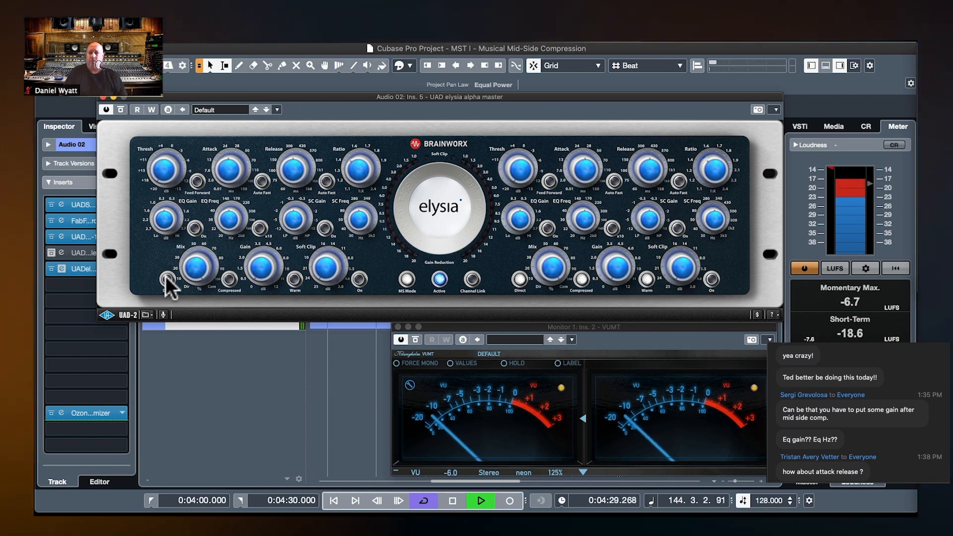
left_click(167, 278)
left_click(227, 277)
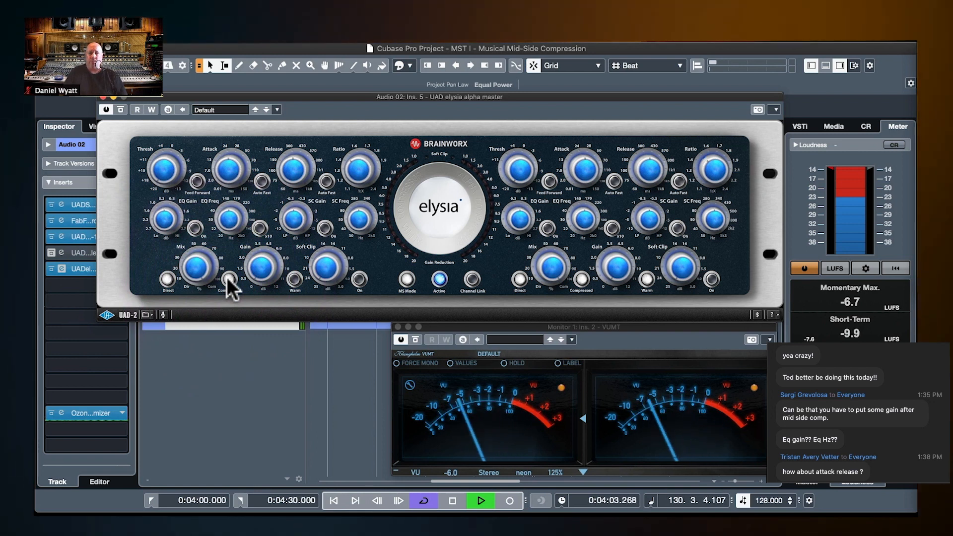
key("space")
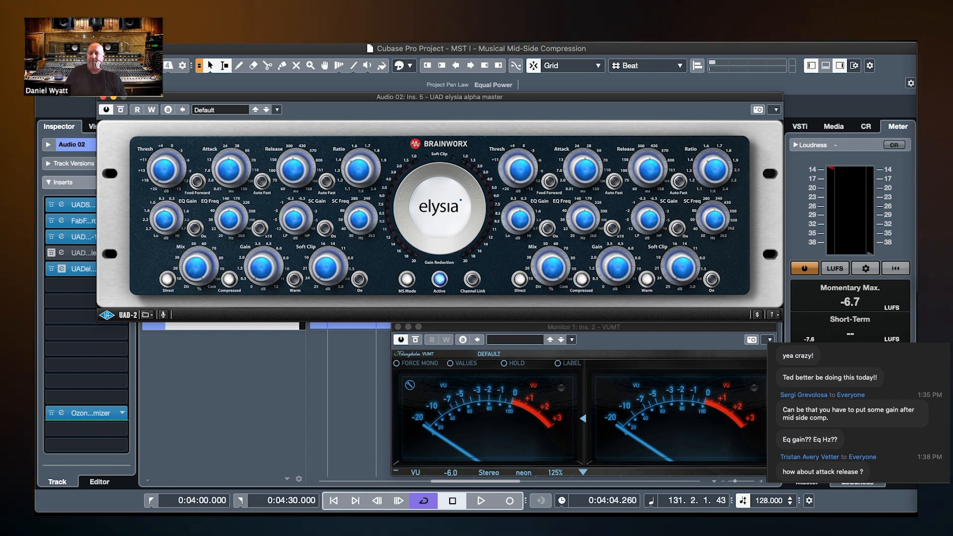
Raise the side channel's Gain during playback and compare it repeatedly against the deactivated compressor before stopping.
key("space")
left_click_drag(615, 272, 621, 216)
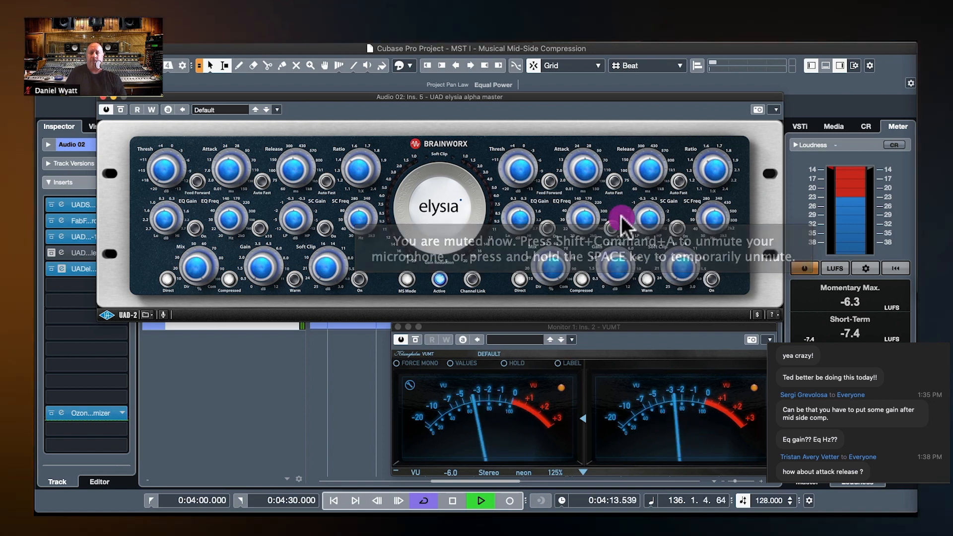
left_click(438, 279)
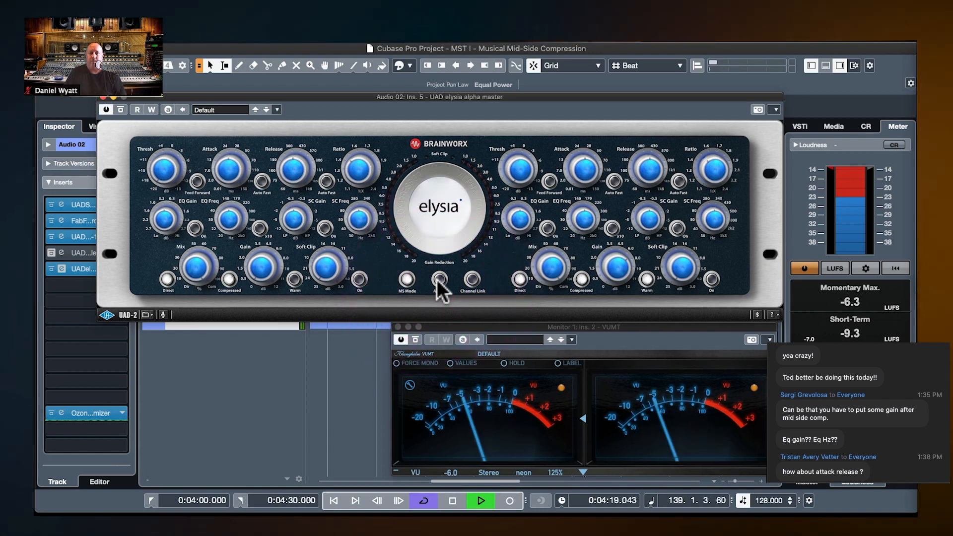
left_click(438, 279)
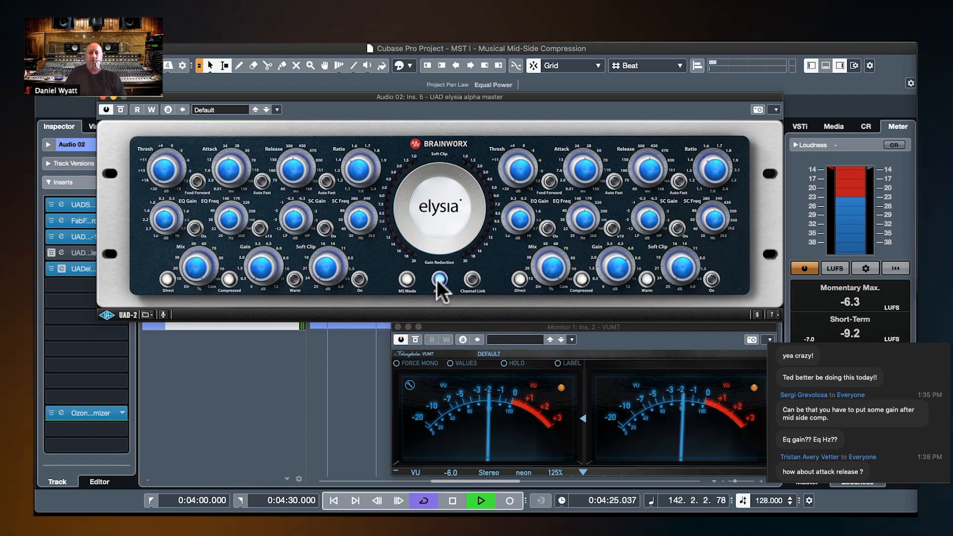
left_click(438, 279)
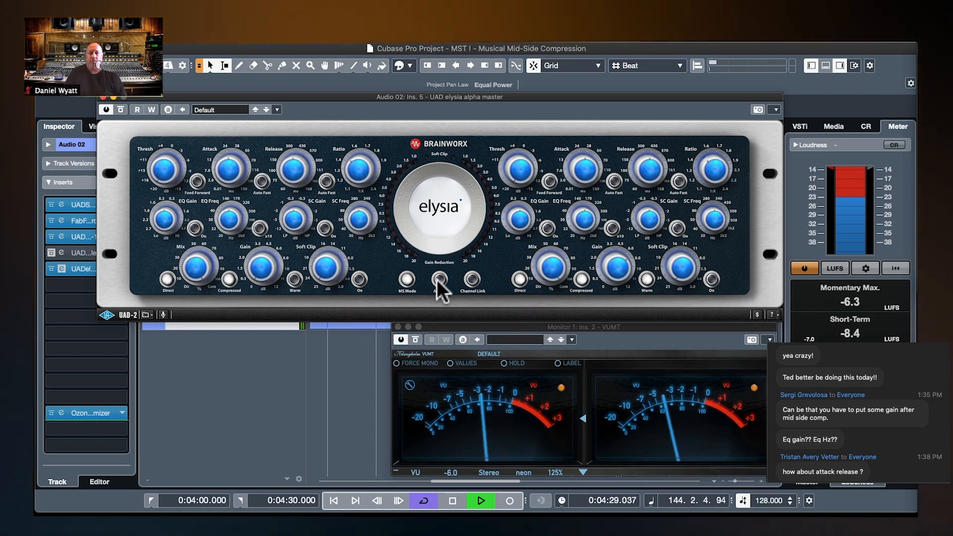
left_click(438, 280)
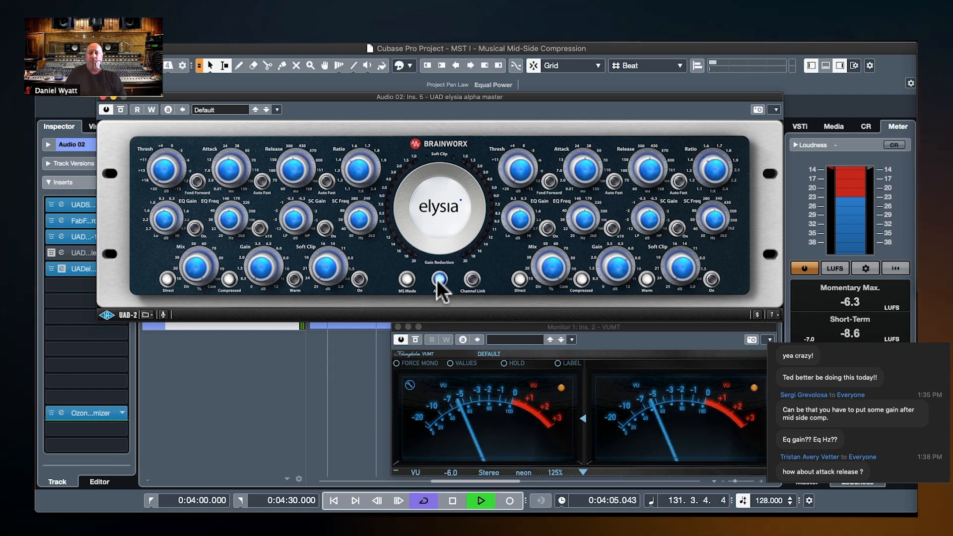
left_click(438, 280)
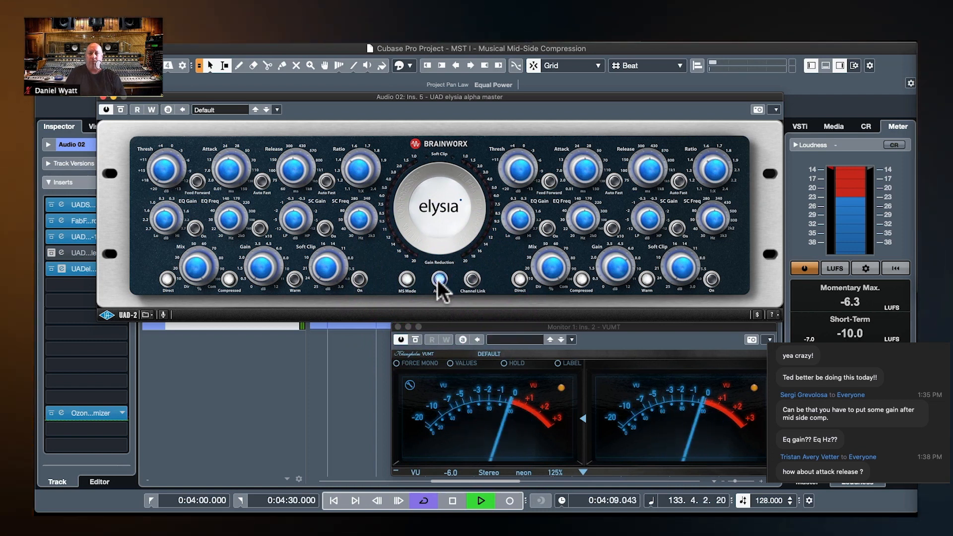
left_click(437, 280)
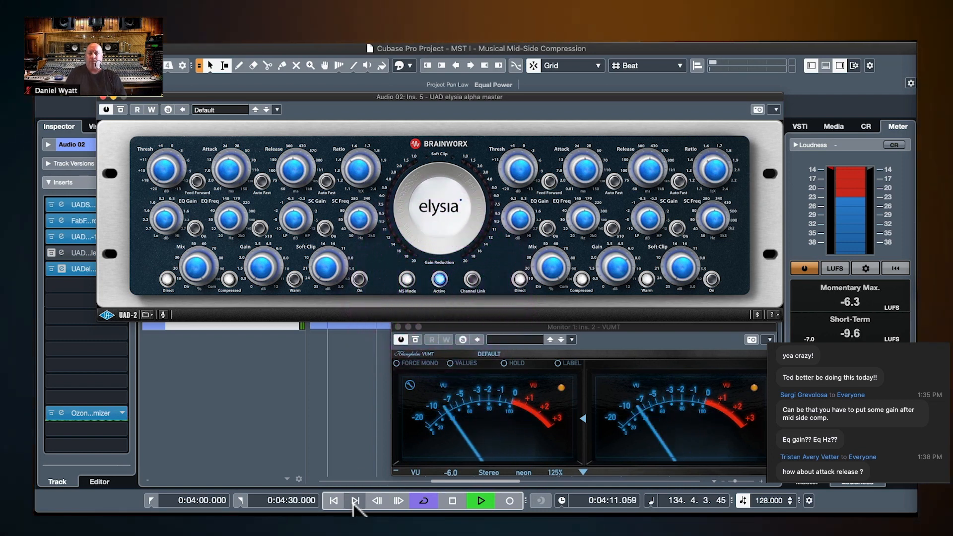
key("space")
left_click(333, 531)
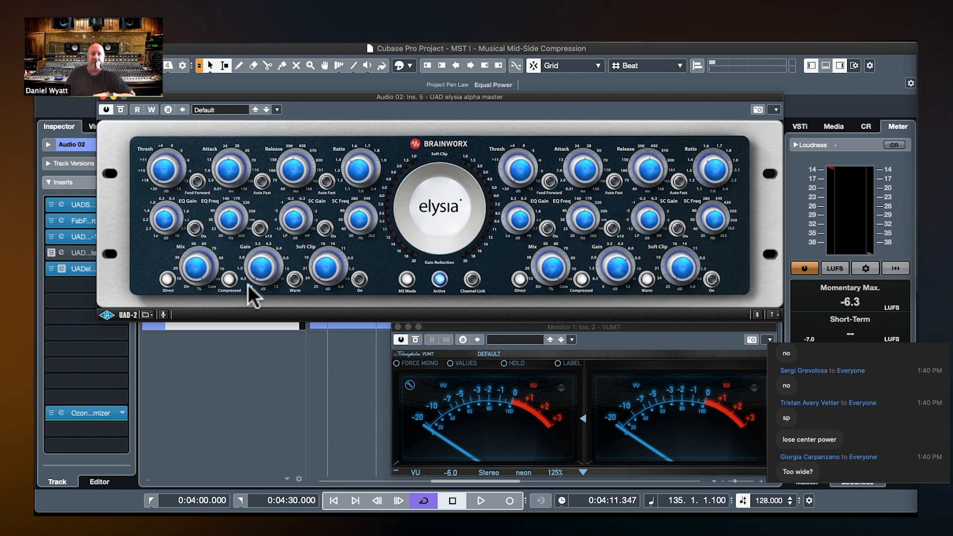
Switch on the mid channel's sidechain filter and readjust the Attack and Release times across the mid and side channels.
left_click(324, 227)
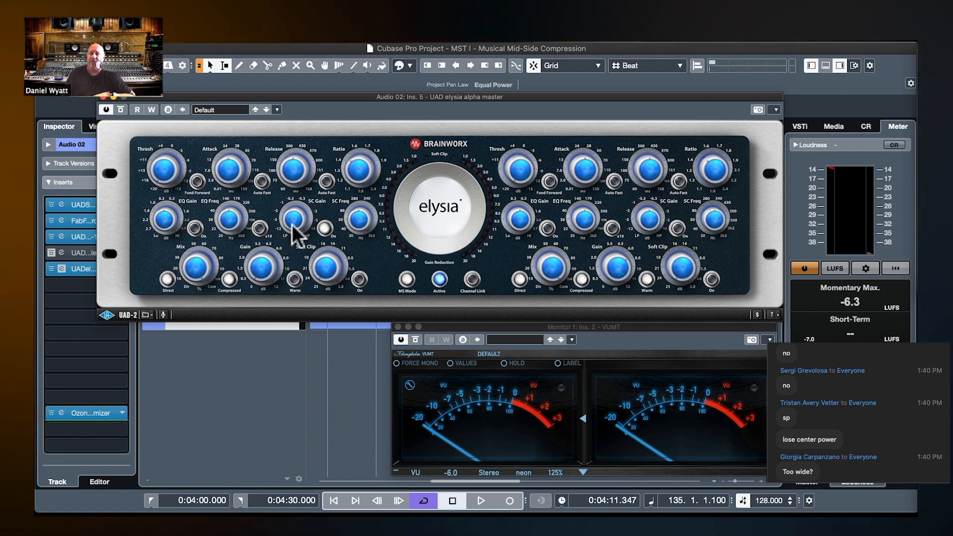
left_click(338, 115)
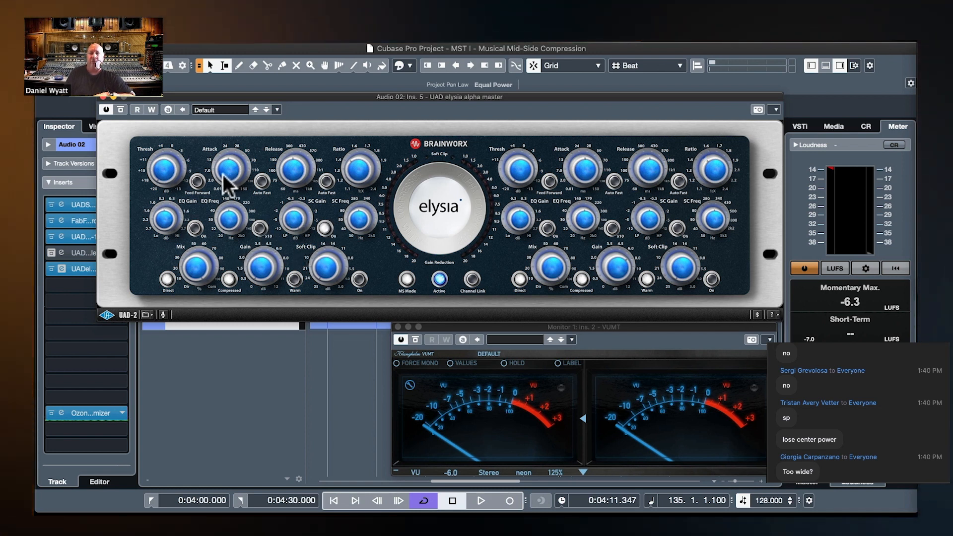
left_click_drag(223, 174, 224, 152)
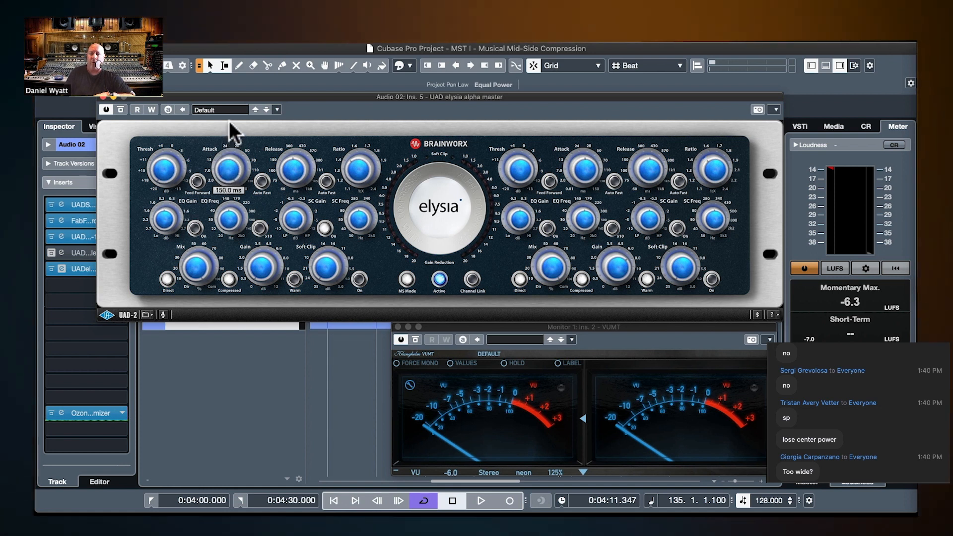
left_click_drag(233, 114, 220, 144)
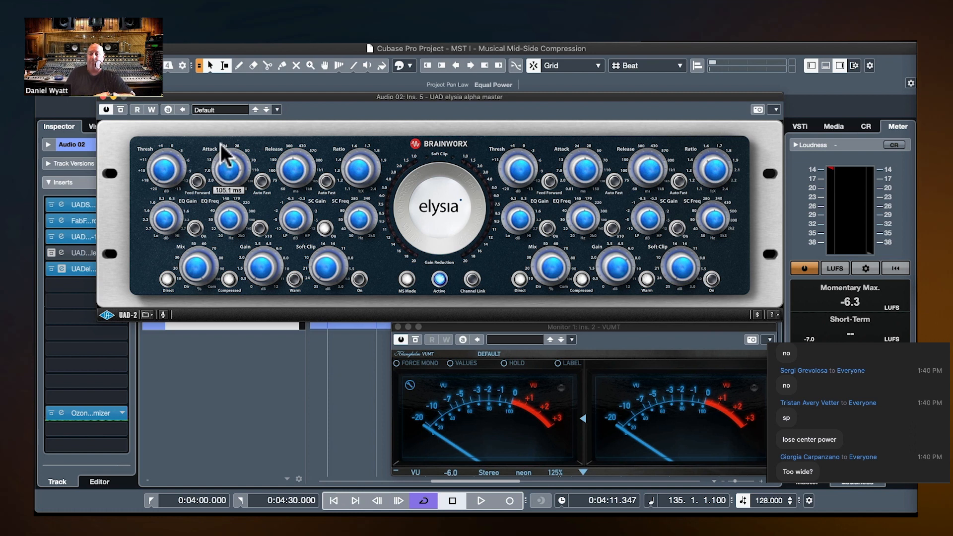
left_click_drag(234, 156, 279, 179)
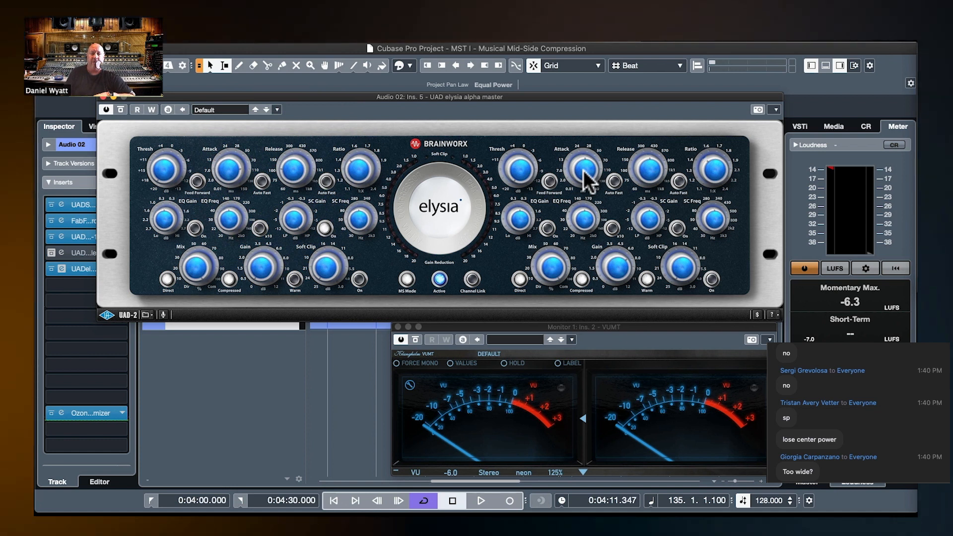
left_click_drag(583, 170, 630, 66)
left_click_drag(651, 170, 633, 238)
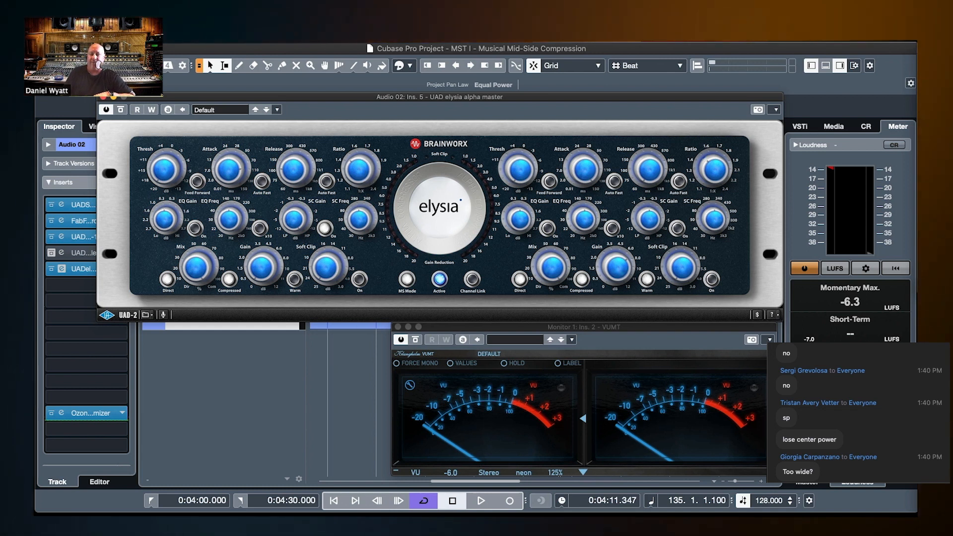
Play the loop and set the mid channel's Threshold to around -6.7 dB.
key("space")
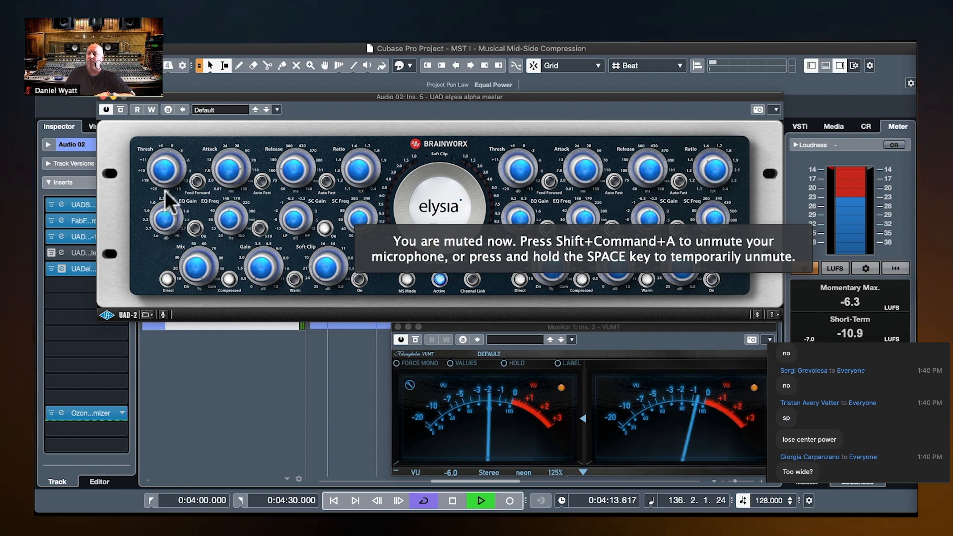
left_click_drag(163, 169, 175, 119)
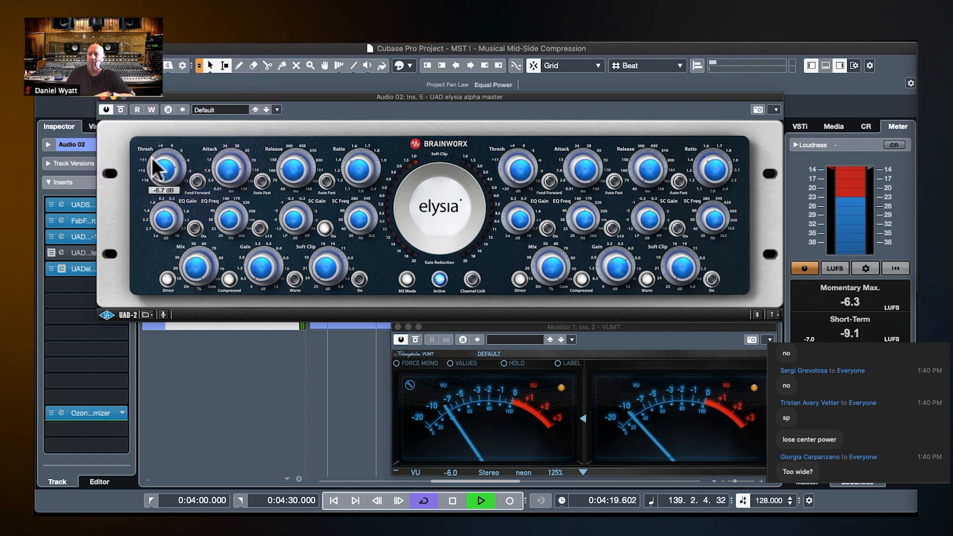
left_click_drag(152, 157, 152, 152)
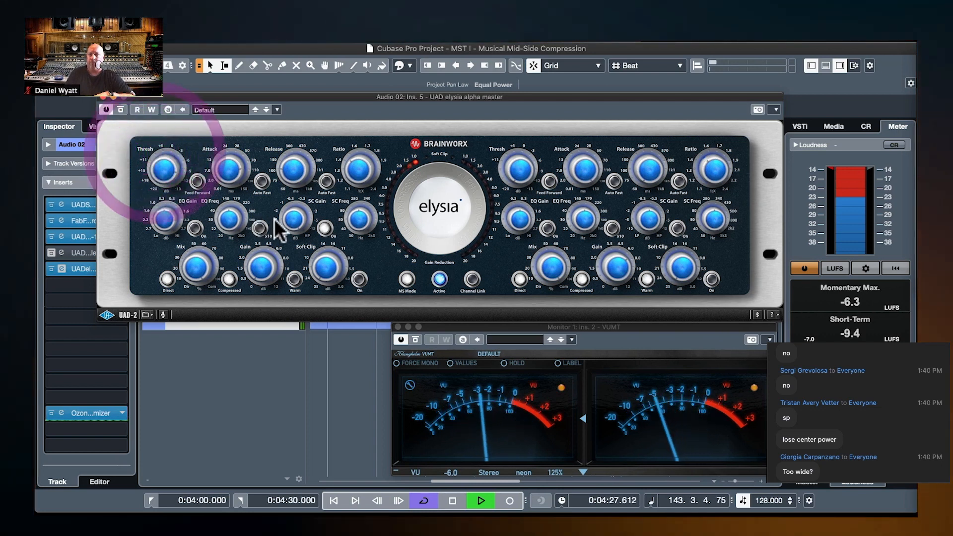
Check the mid channel's gain reduction with its sidechain filter off and on, and stop playback.
left_click(327, 227)
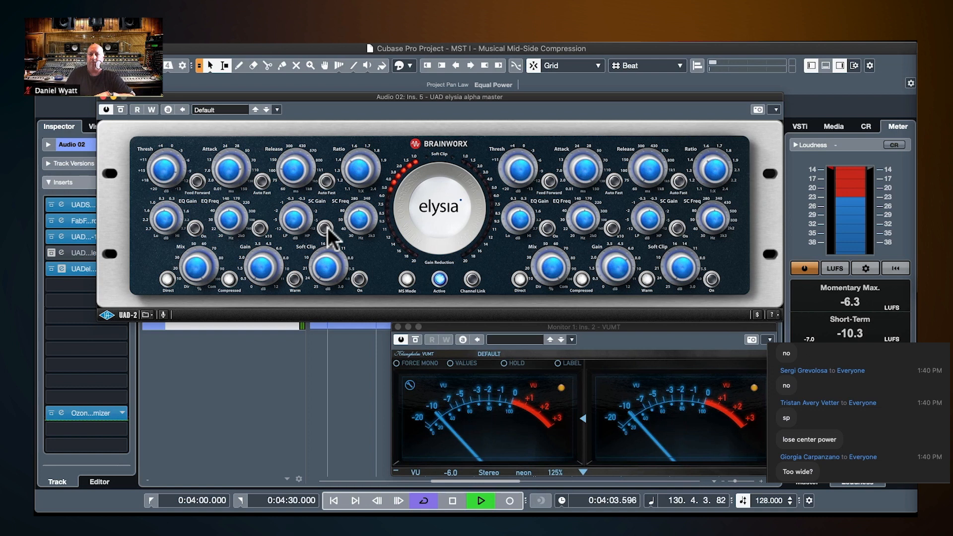
left_click(327, 227)
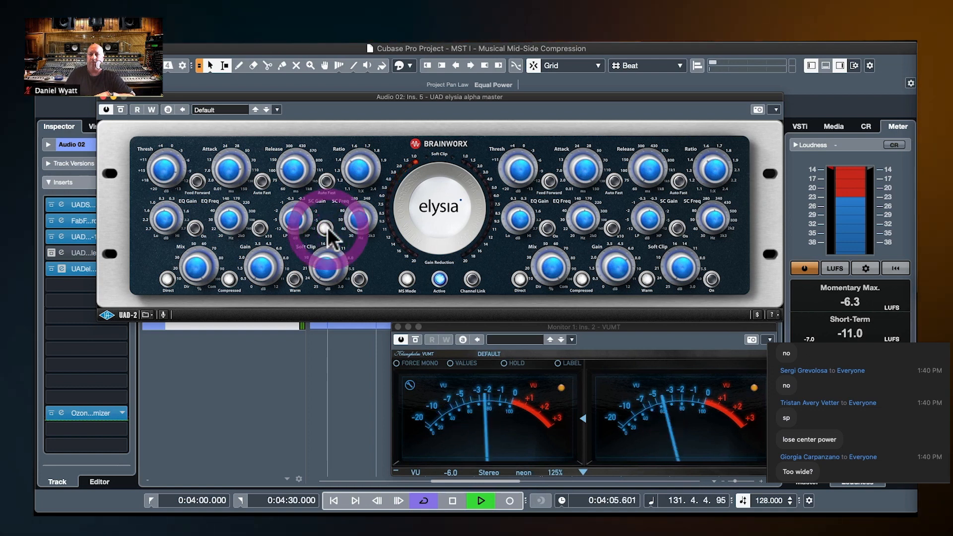
key("space")
left_click(335, 535)
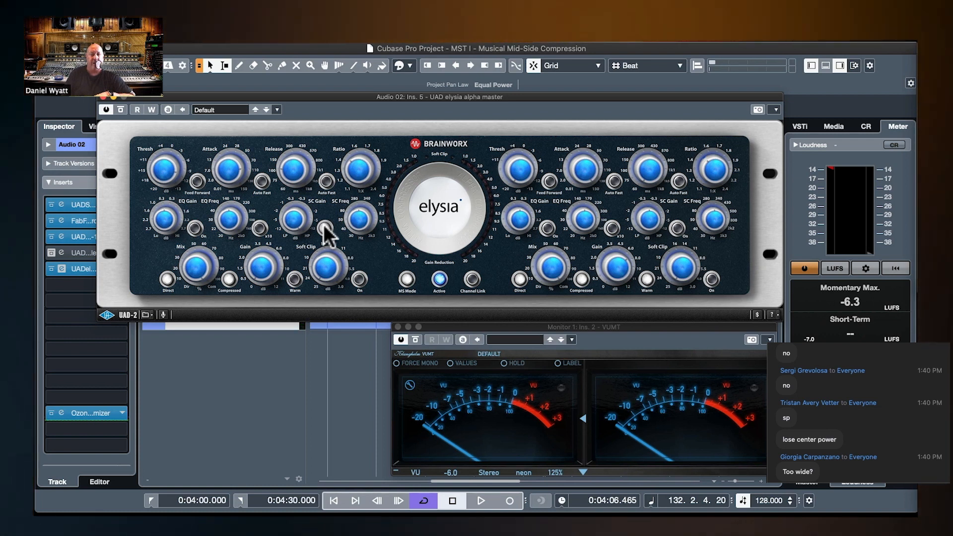
Play the loop again and compare the mid compression with its sidechain filter off and on, leaving the filter enabled.
left_click(324, 227)
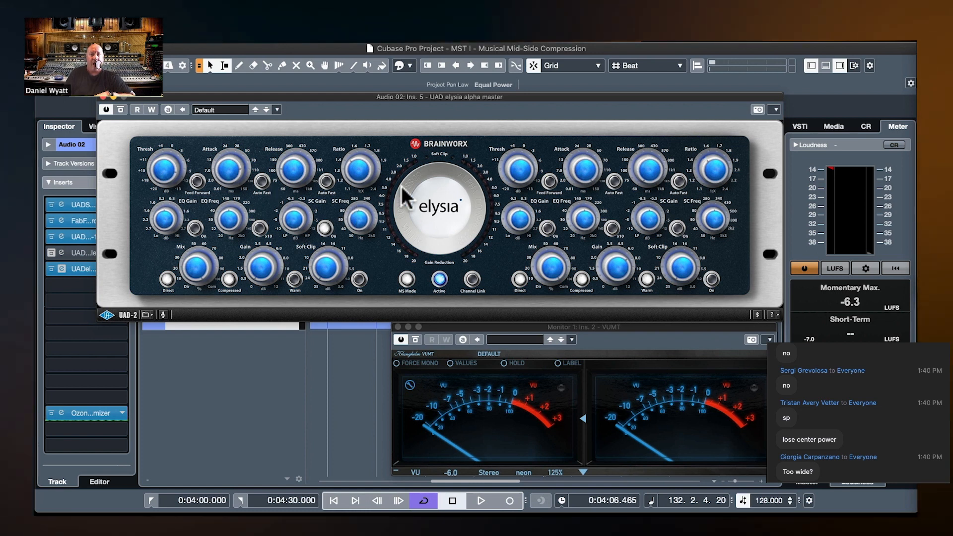
left_click(325, 228)
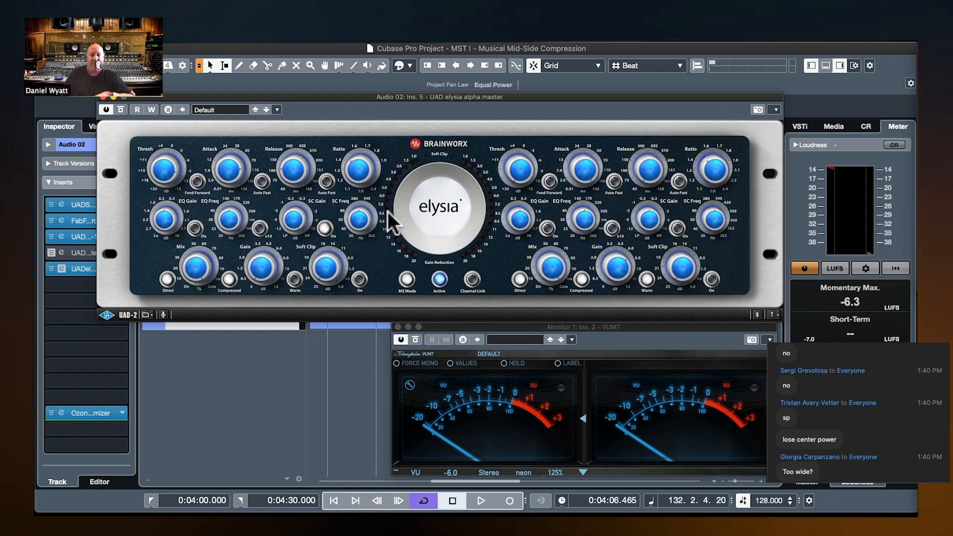
left_click(377, 257)
key("space")
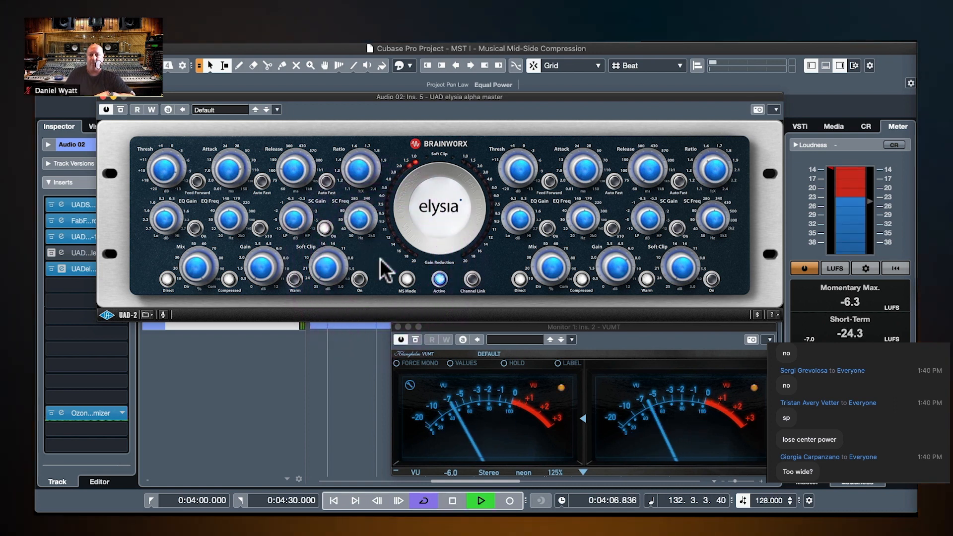
left_click(324, 227)
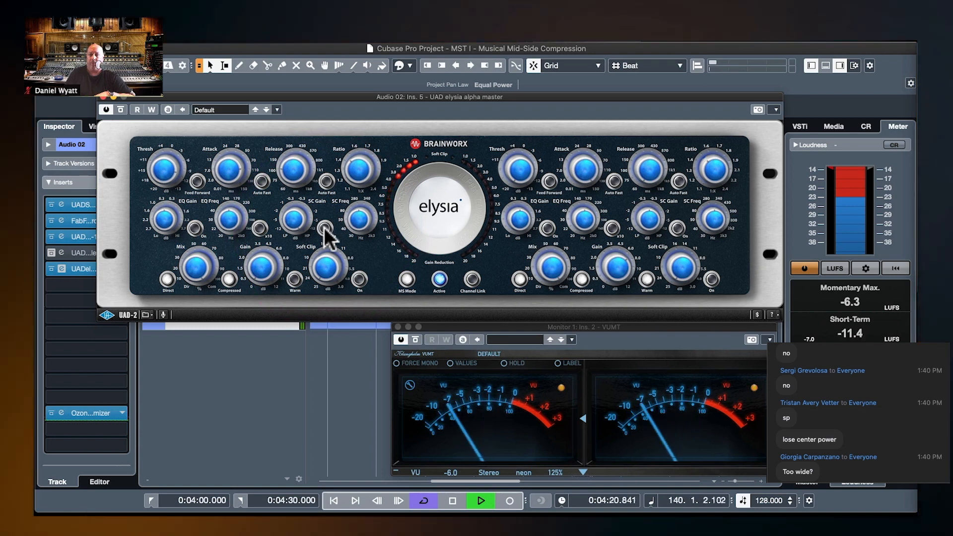
left_click(323, 227)
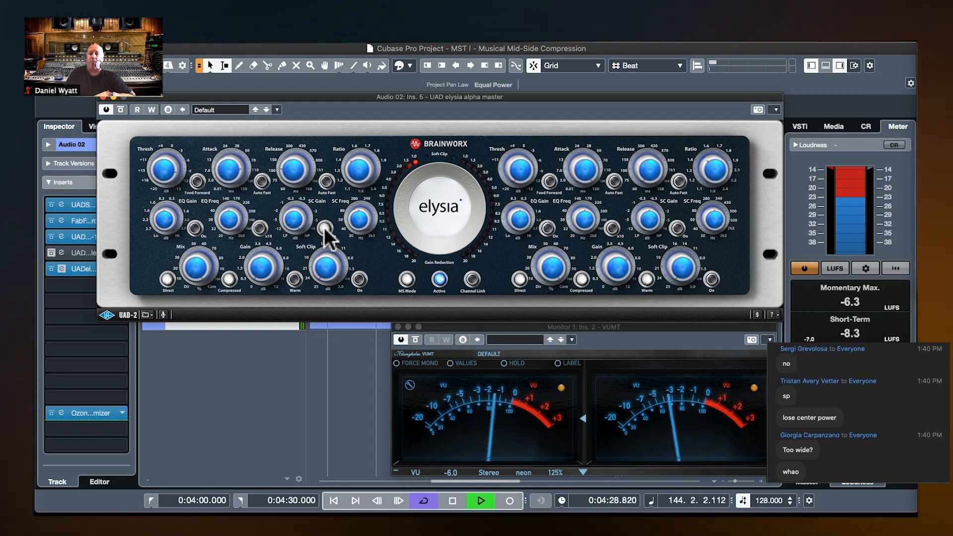
left_click(324, 227)
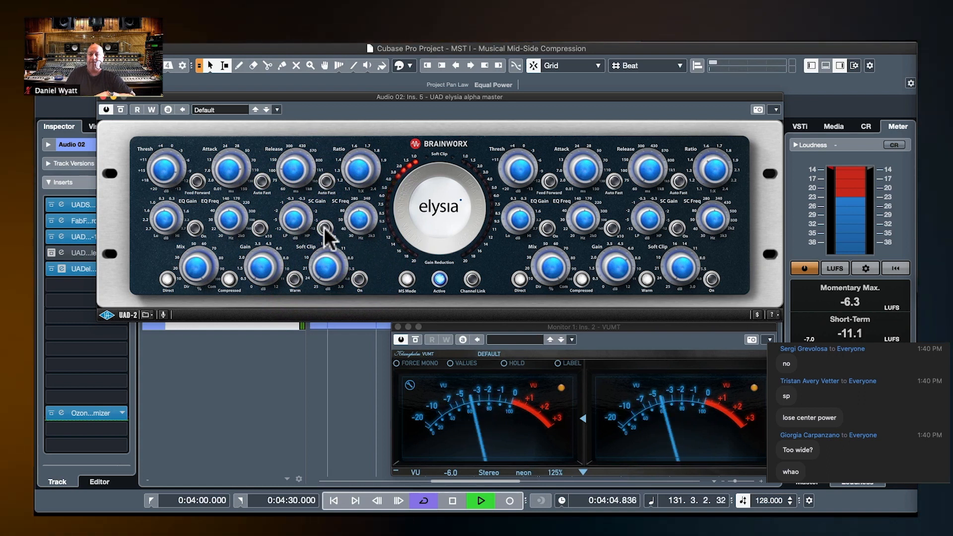
left_click(325, 227)
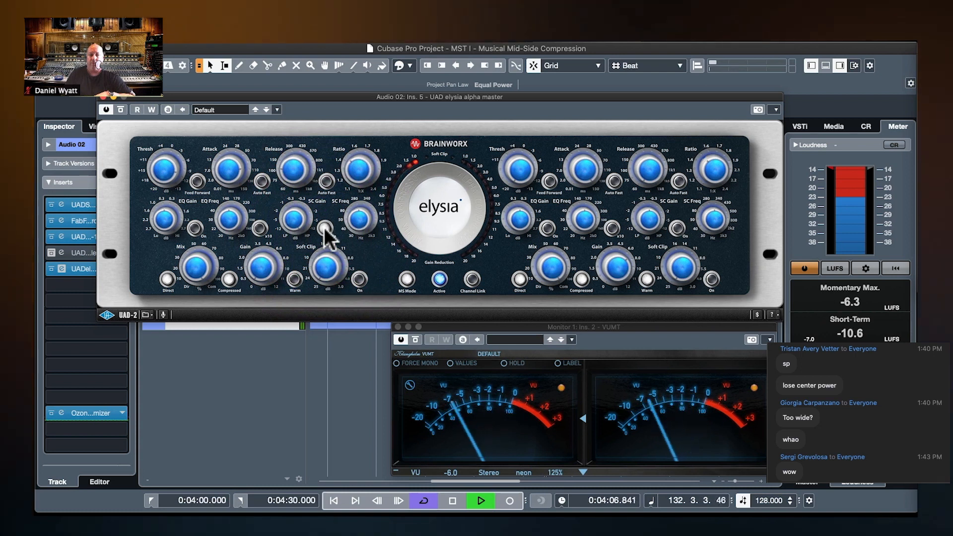